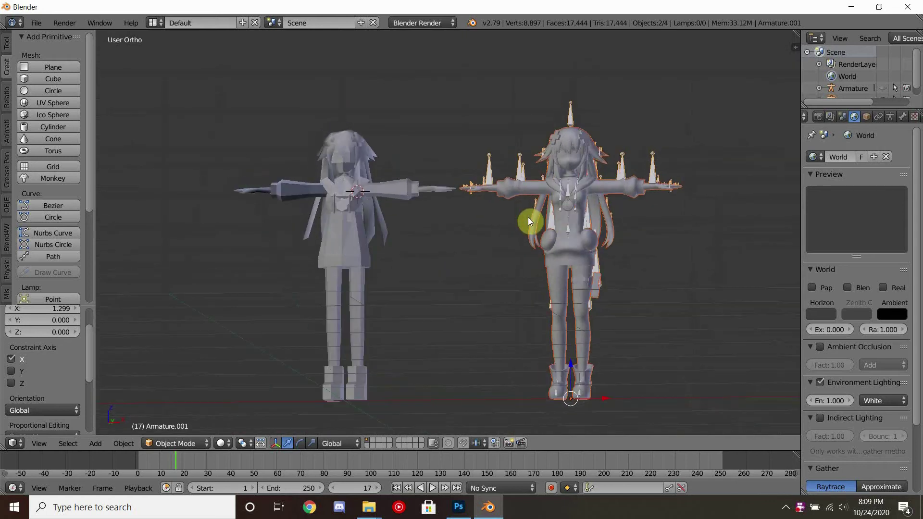
# Step: Change the 3D view's shading to display the textures on the models
pyautogui.click(224, 443)
pyautogui.click(270, 375)
pyautogui.moveTo(328, 294); pyautogui.dragTo(338, 278, button='middle')
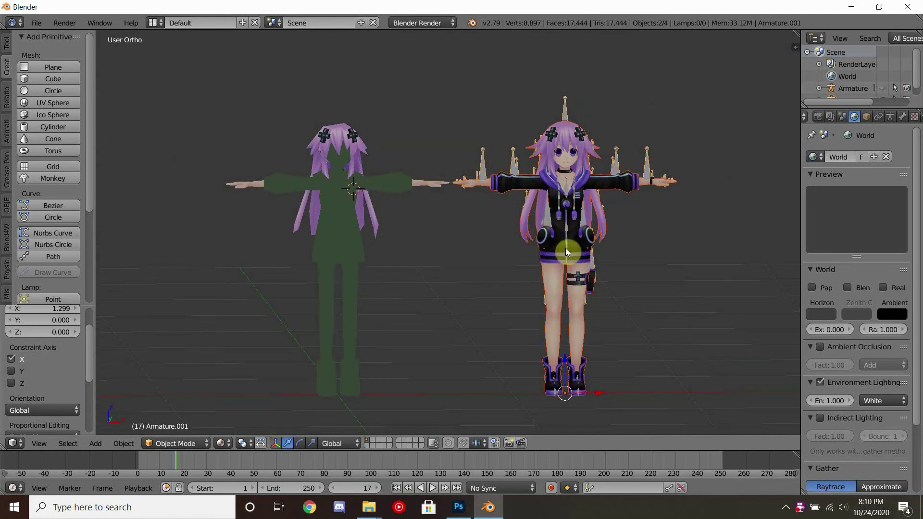
# Step: Save the scene as Neptune(Older)_Model.blend in the Custom Models\Neptune(Older) folder
pyautogui.click(36, 23)
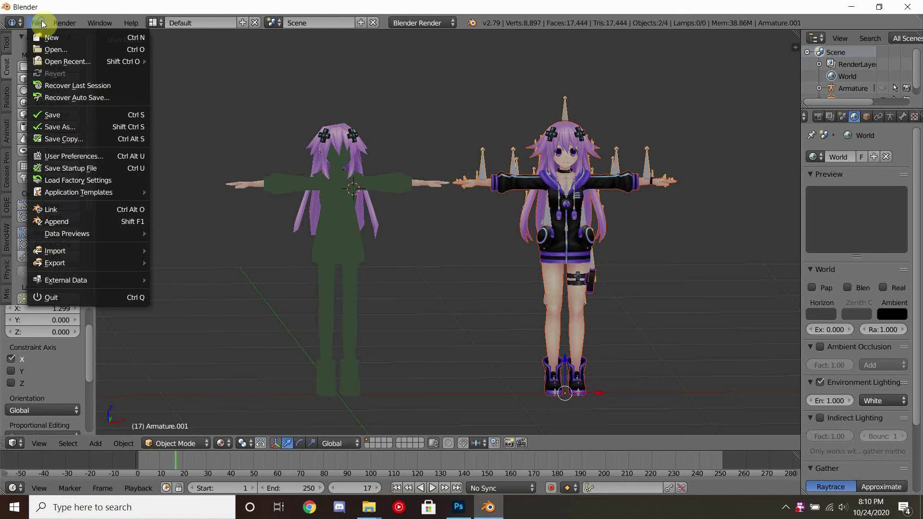
pyautogui.click(80, 126)
pyautogui.click(234, 67)
pyautogui.write('Neptune(Older')
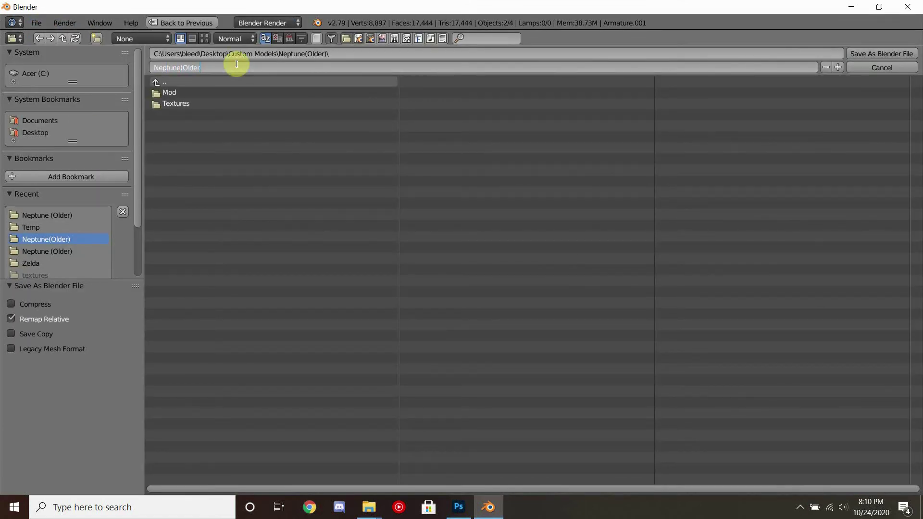
pyautogui.press('Return')
pyautogui.click(906, 55)
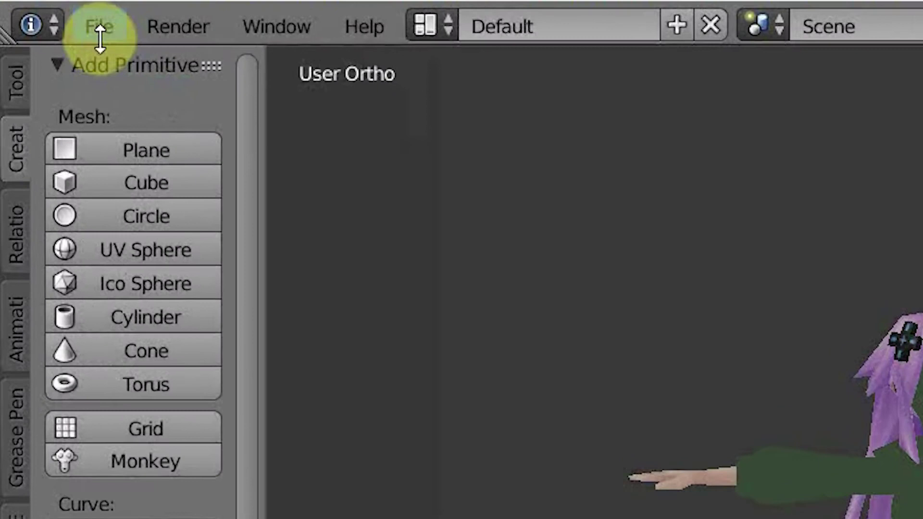
# Step: Pack all external data into the .blend file and unpack it using files in the current directory, creating them when necessary
pyautogui.click(36, 22)
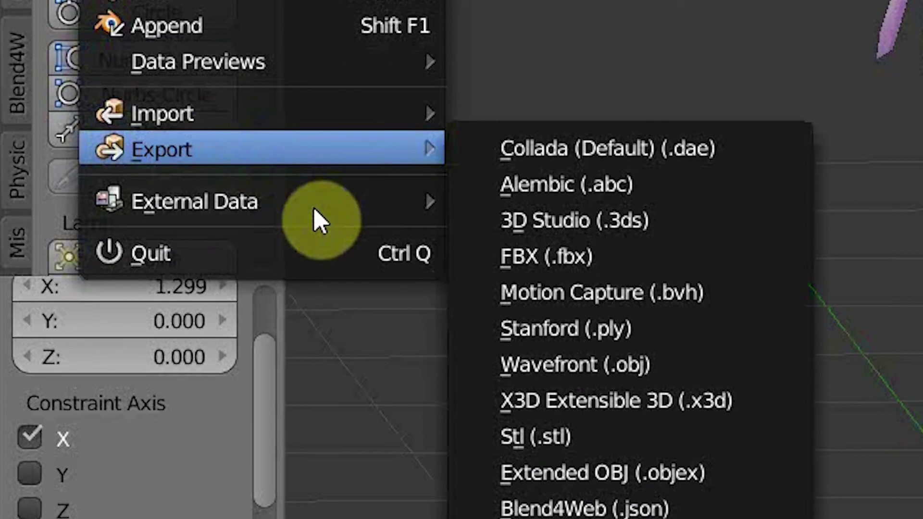
pyautogui.moveTo(307, 201)
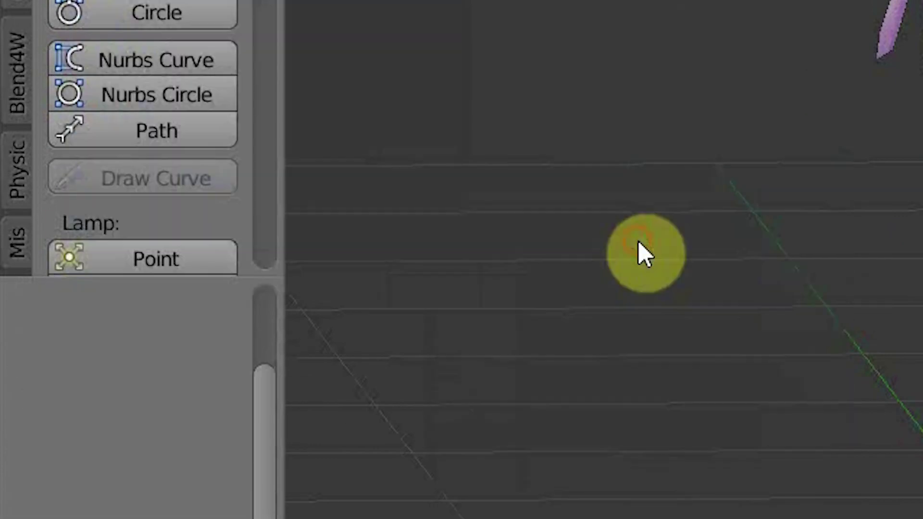
pyautogui.click(639, 242)
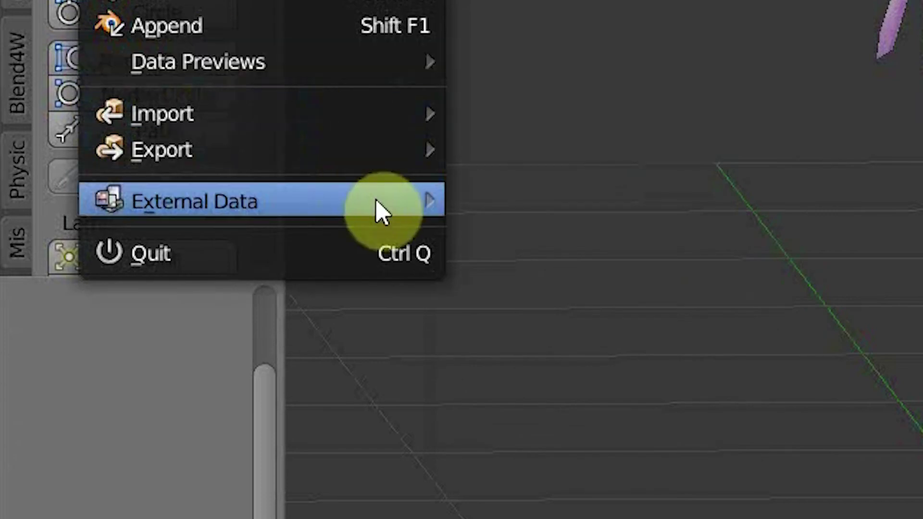
pyautogui.moveTo(376, 200)
pyautogui.click(587, 283)
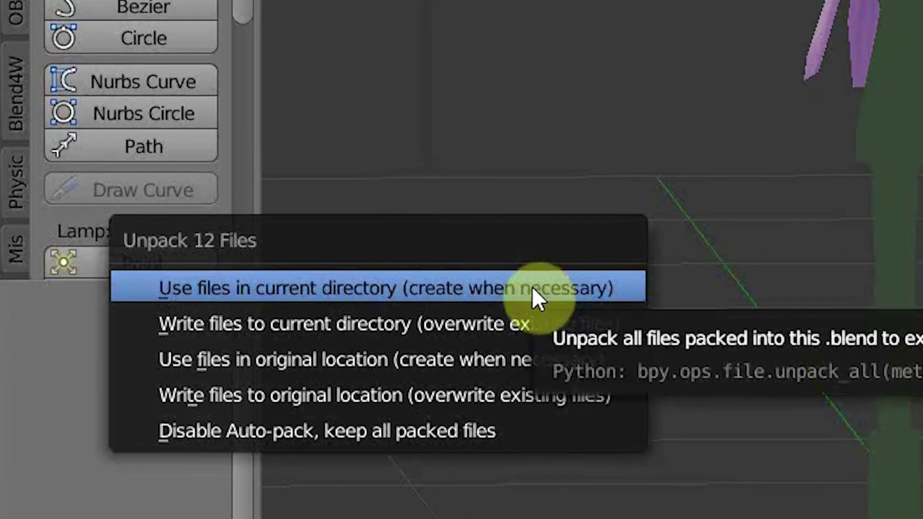
pyautogui.click(582, 287)
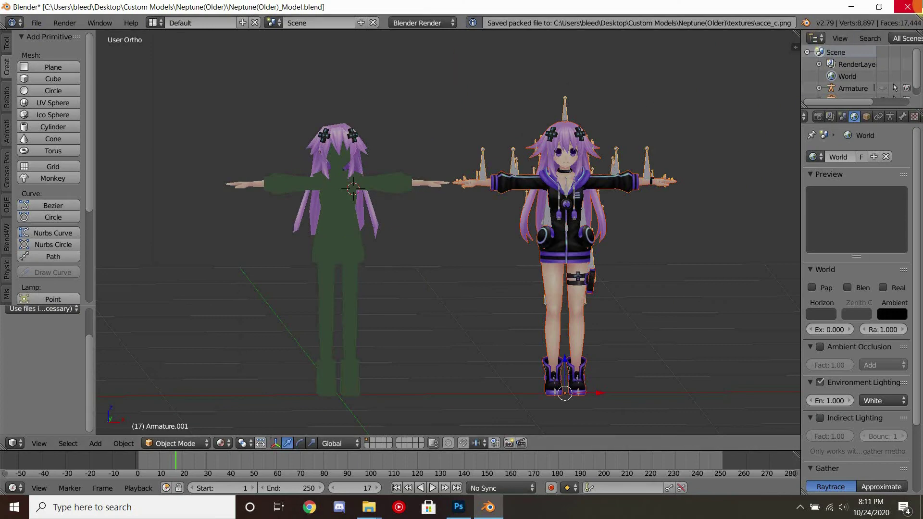
# Step: Save the scene over the existing Neptune(Older)_Model.blend file
pyautogui.hotkey('ctrl', 's')
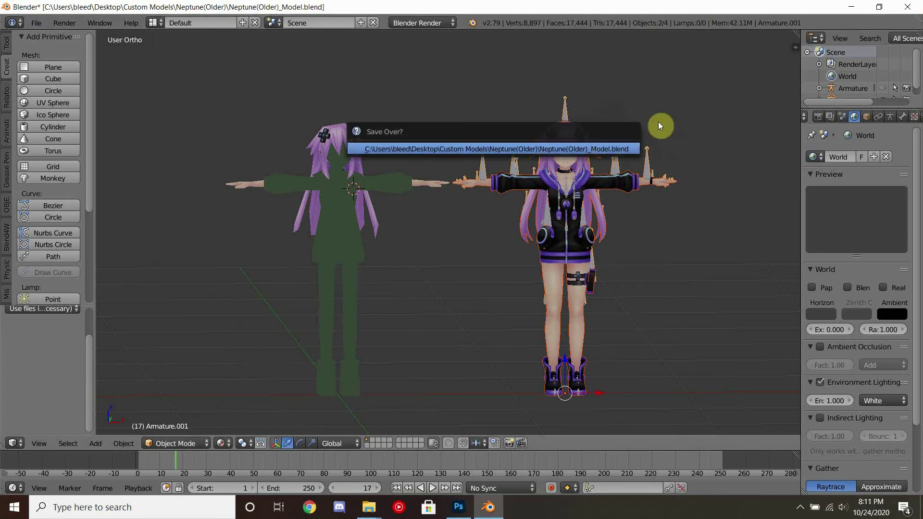
pyautogui.hotkey('ctrl', 's')
pyautogui.click(627, 147)
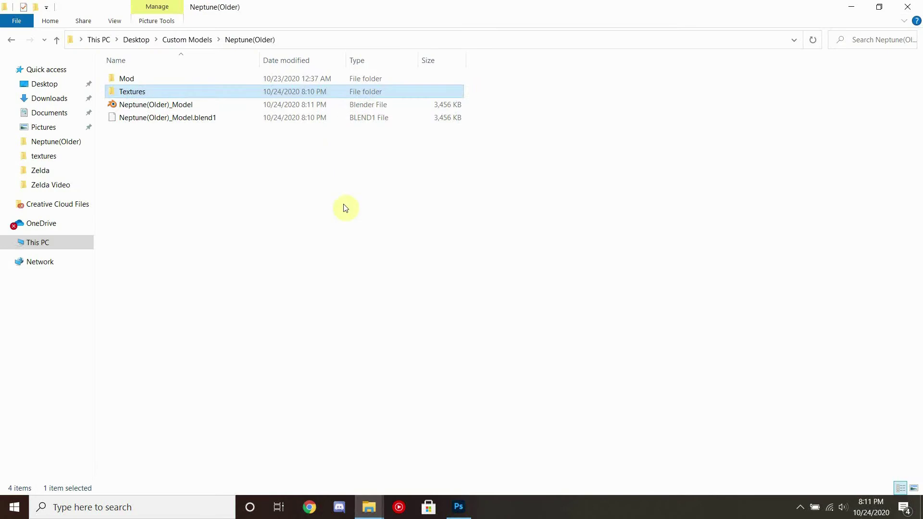
# Step: Switch to File Explorer, open the Textures folder inside Neptune(Older) and select all the texture images
pyautogui.moveTo(272, 206); pyautogui.dragTo(284, 108)
pyautogui.click(265, 157)
pyautogui.doubleClick(231, 92)
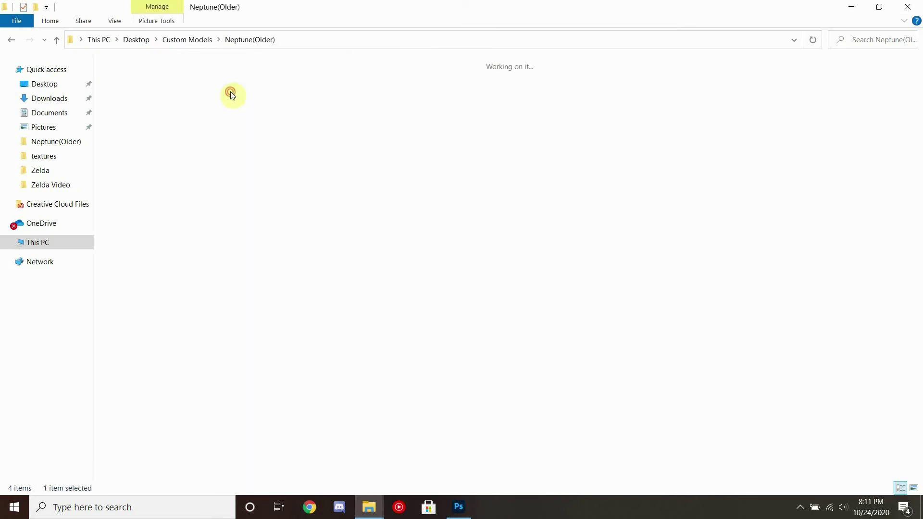
pyautogui.moveTo(384, 185); pyautogui.dragTo(141, 90)
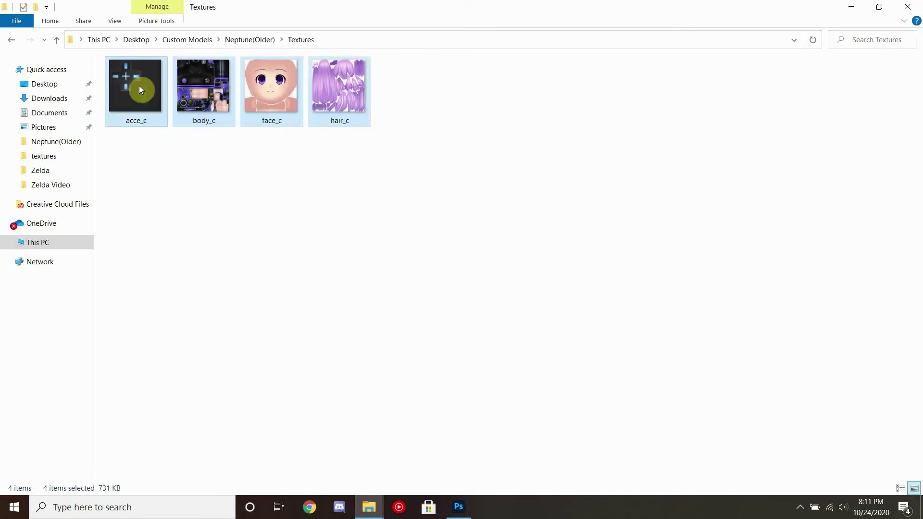
pyautogui.click(365, 192)
pyautogui.moveTo(454, 175); pyautogui.dragTo(322, 77)
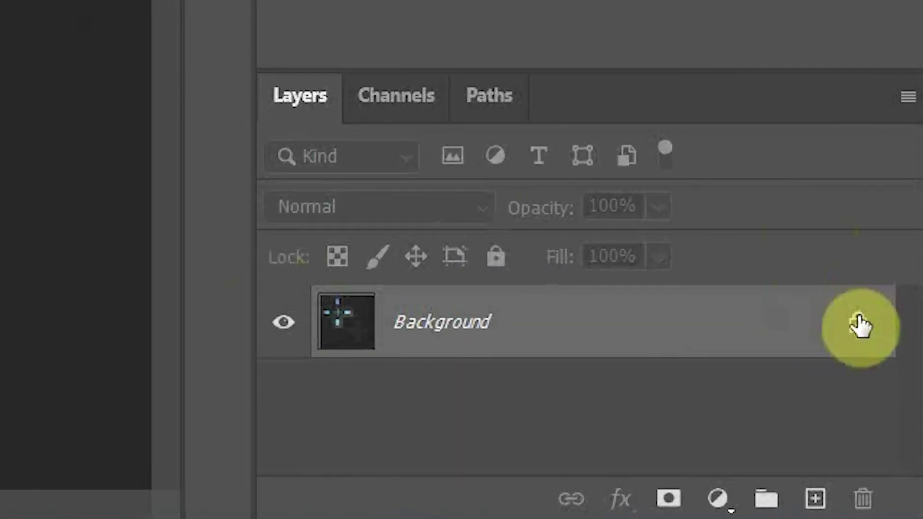
# Step: In Photoshop, unlock the Background layer of acce_c.png and set the canvas size to 16 × 16 pixels, accepting the clipping
pyautogui.click(900, 428)
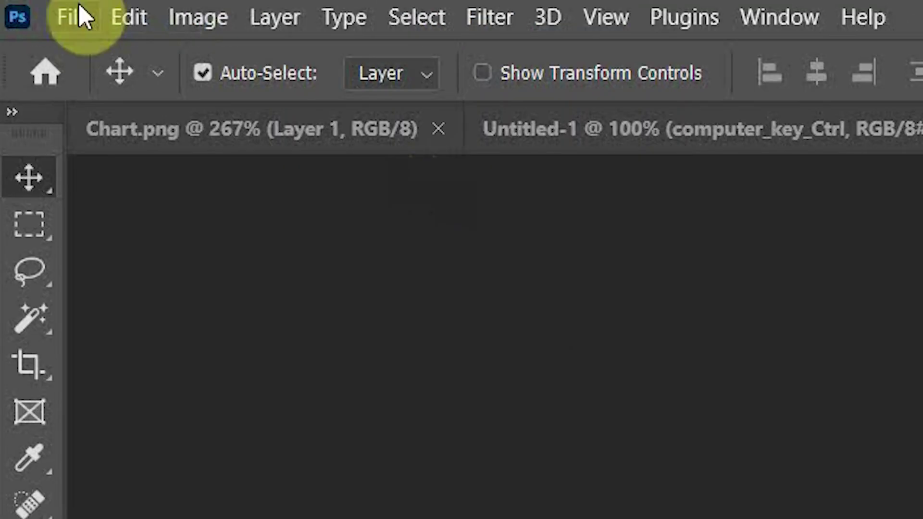
pyautogui.click(207, 17)
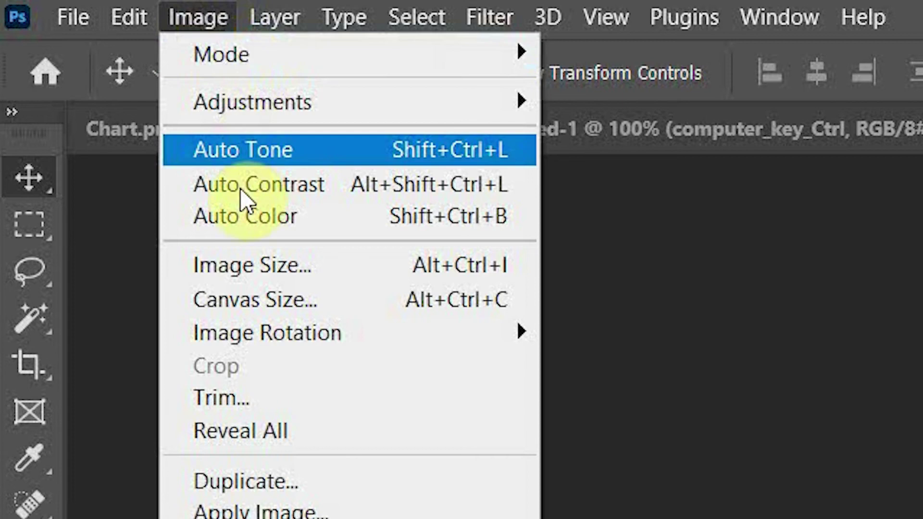
pyautogui.click(247, 305)
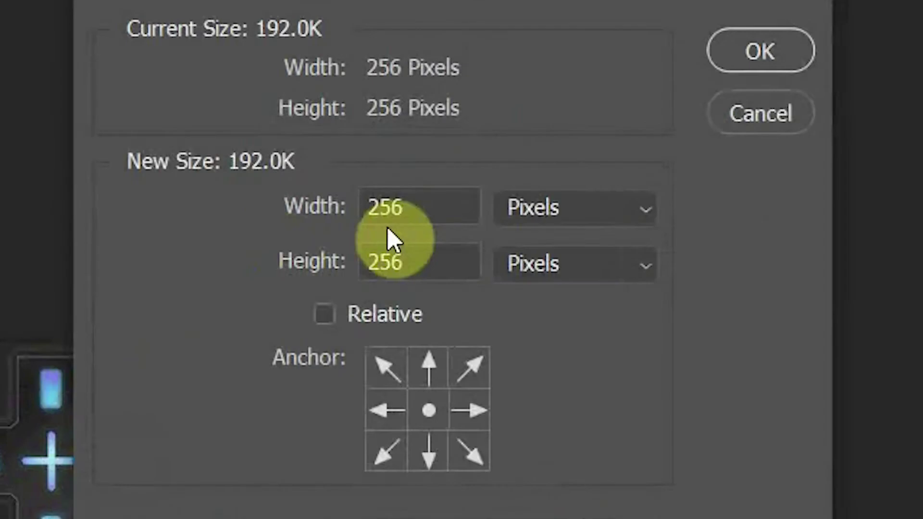
pyautogui.doubleClick(402, 217)
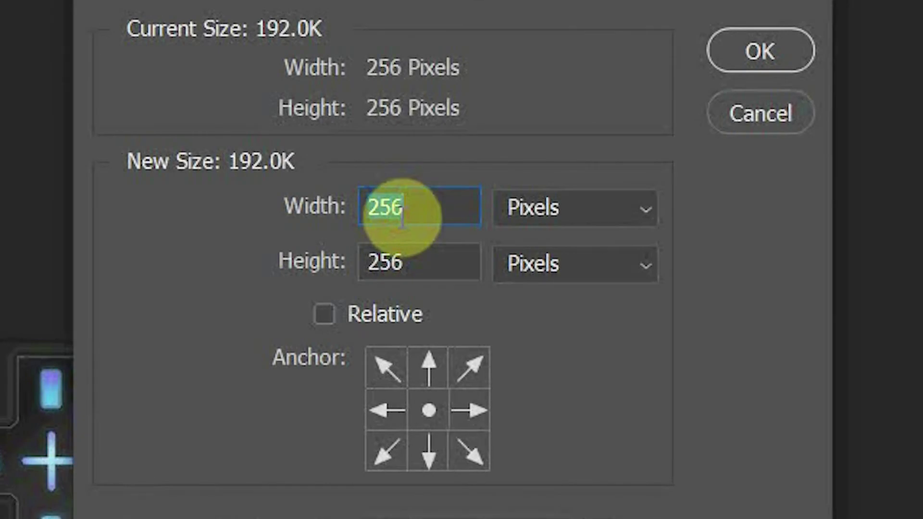
pyautogui.write('16')
pyautogui.click(400, 273)
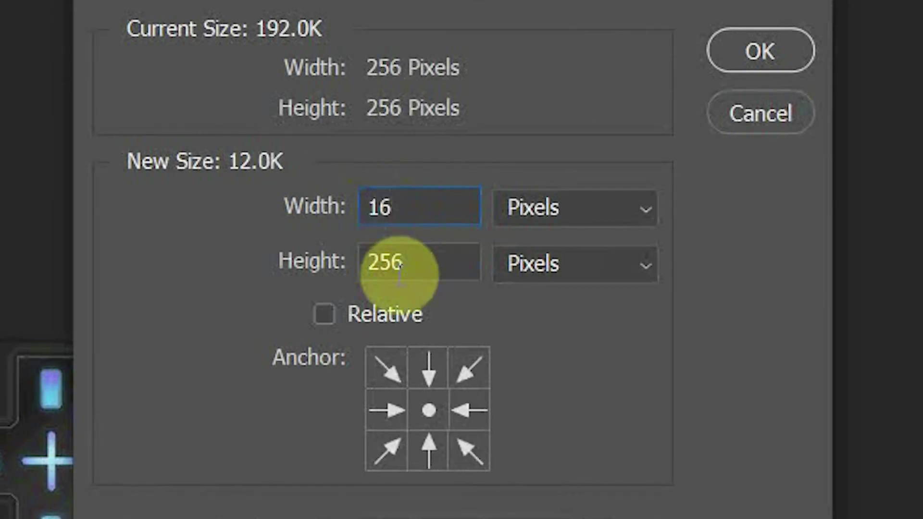
pyautogui.write('16')
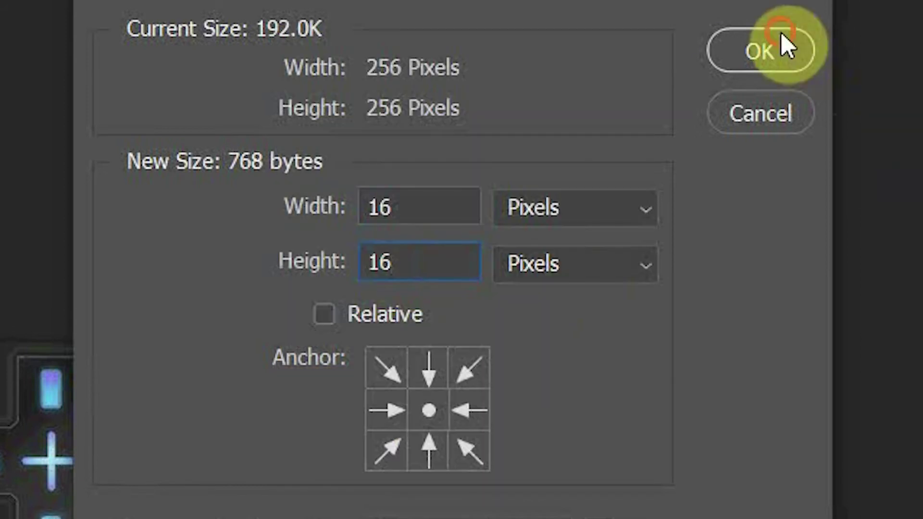
pyautogui.click(781, 38)
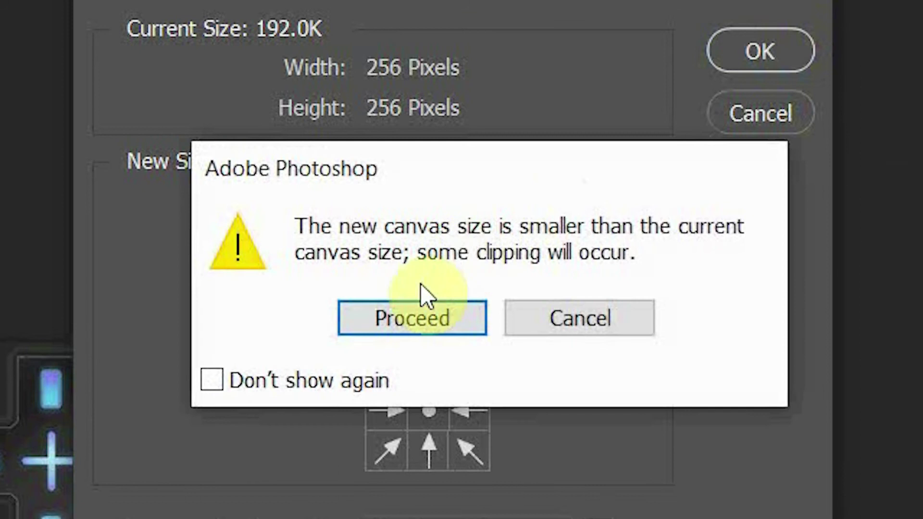
pyautogui.click(412, 318)
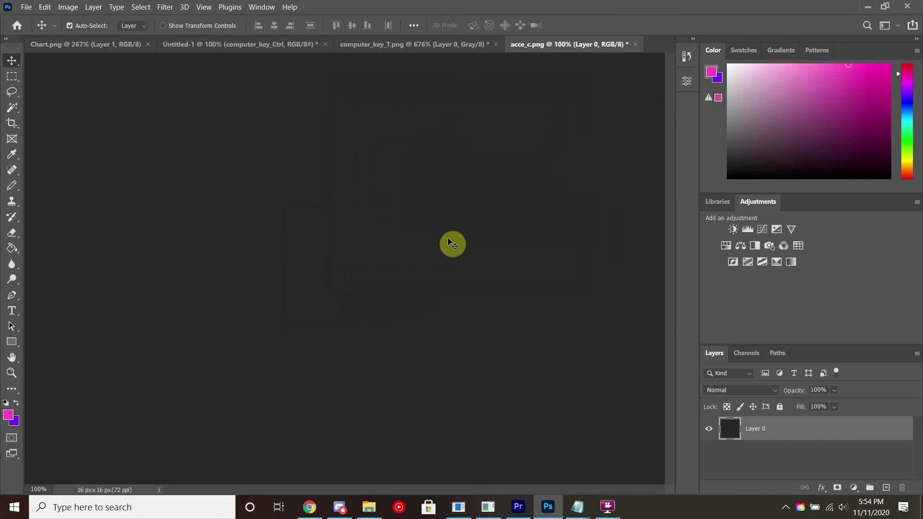
# Step: Scale down the acce_c layer with Free Transform and position it to fit the 16 × 16 canvas
pyautogui.hotkey('ctrl', 't')
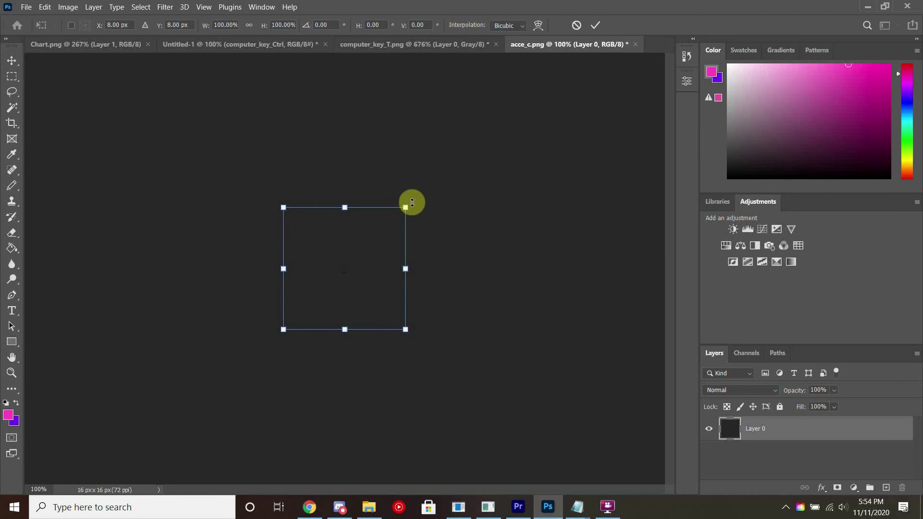
pyautogui.moveTo(407, 205); pyautogui.dragTo(359, 266)
pyautogui.keyDown('alt'); pyautogui.scroll(10, 359, 265); pyautogui.keyUp('alt')
pyautogui.moveTo(623, 150); pyautogui.dragTo(488, 284)
pyautogui.moveTo(451, 322); pyautogui.dragTo(435, 264)
pyautogui.moveTo(472, 226); pyautogui.dragTo(458, 213)
pyautogui.press('Return')
pyautogui.hotkey('ctrl', 't')
pyautogui.press('Return')
pyautogui.hotkey('ctrl', 't')
pyautogui.press('Return')
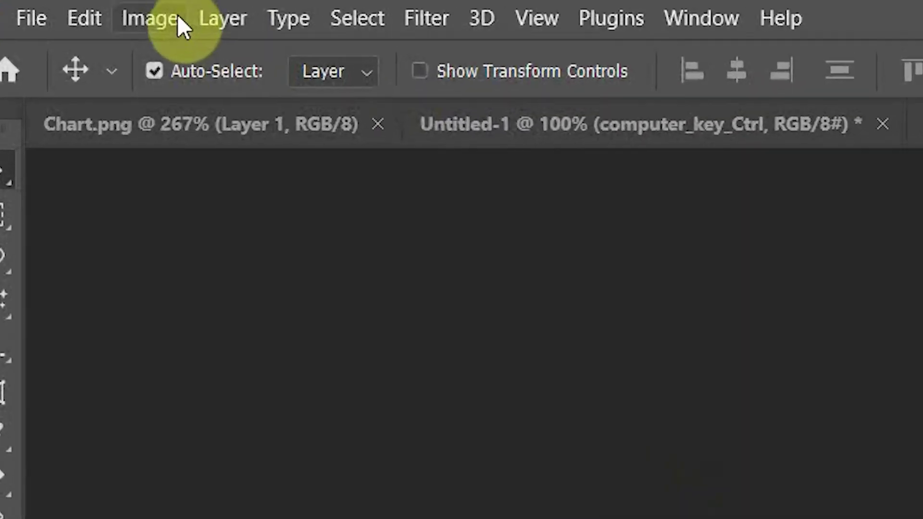
# Step: Convert acce_c.png to Indexed Color using the Exact palette with transparency
pyautogui.click(78, 9)
pyautogui.moveTo(367, 70)
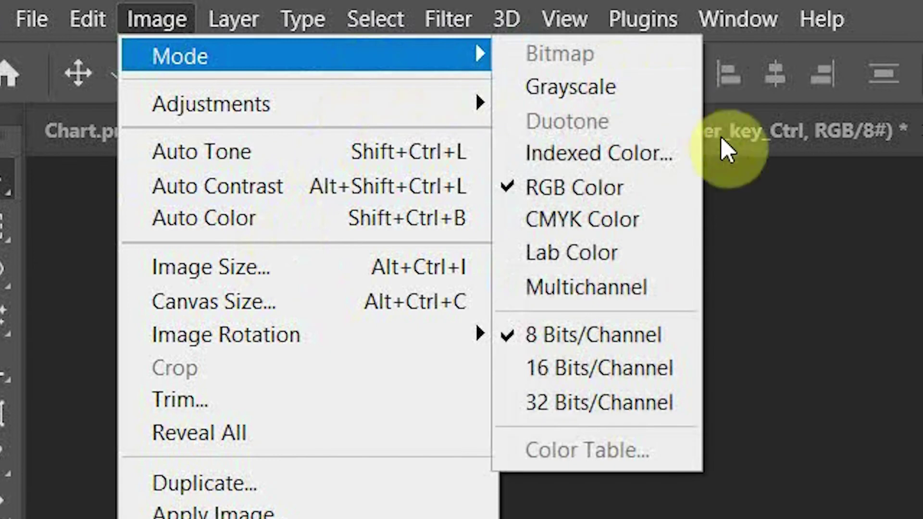
pyautogui.click(660, 156)
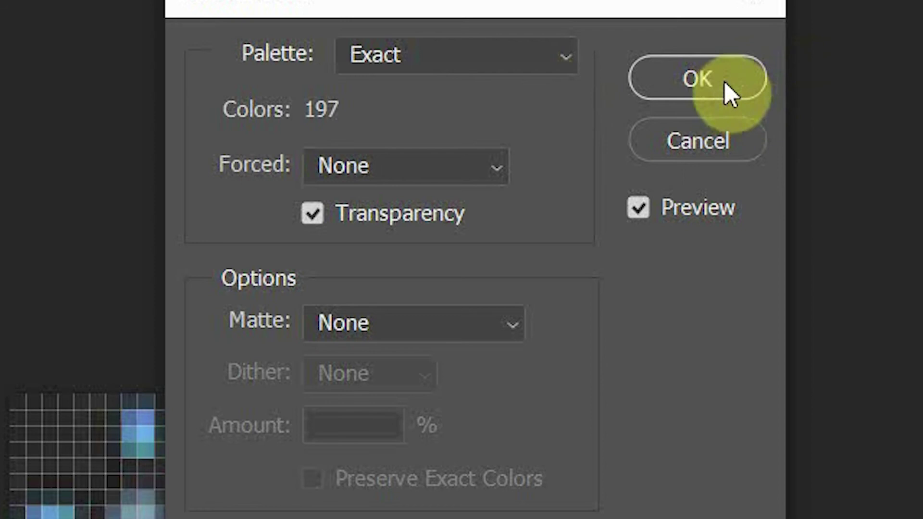
pyautogui.click(725, 82)
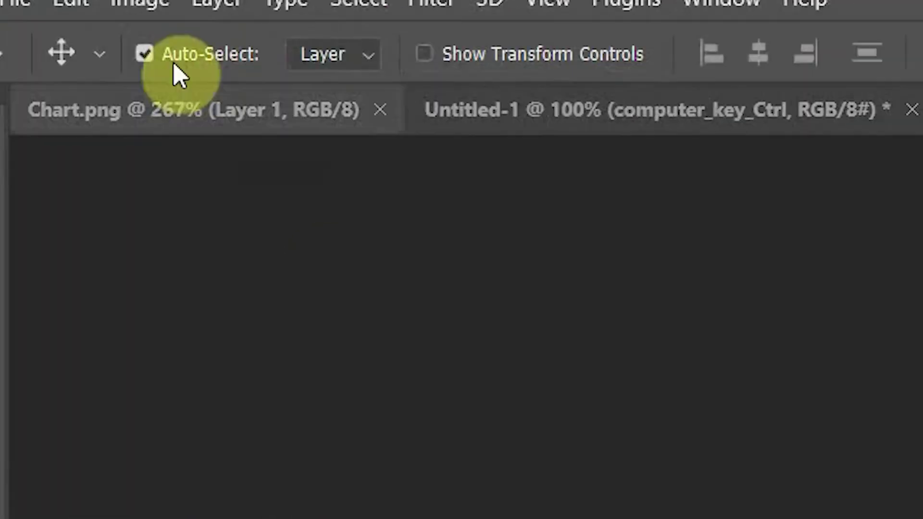
# Step: Save the indexed accessory texture as the Targa file acce_c.tga
pyautogui.click(96, 18)
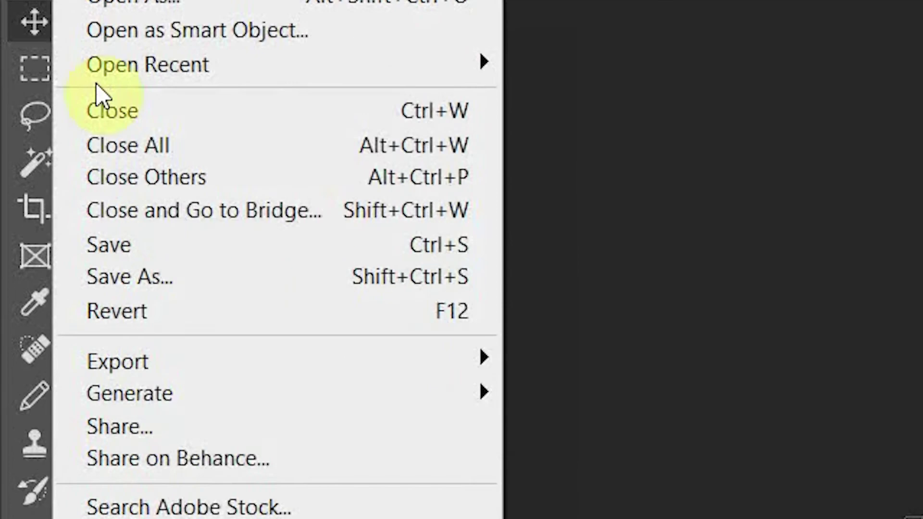
pyautogui.click(144, 434)
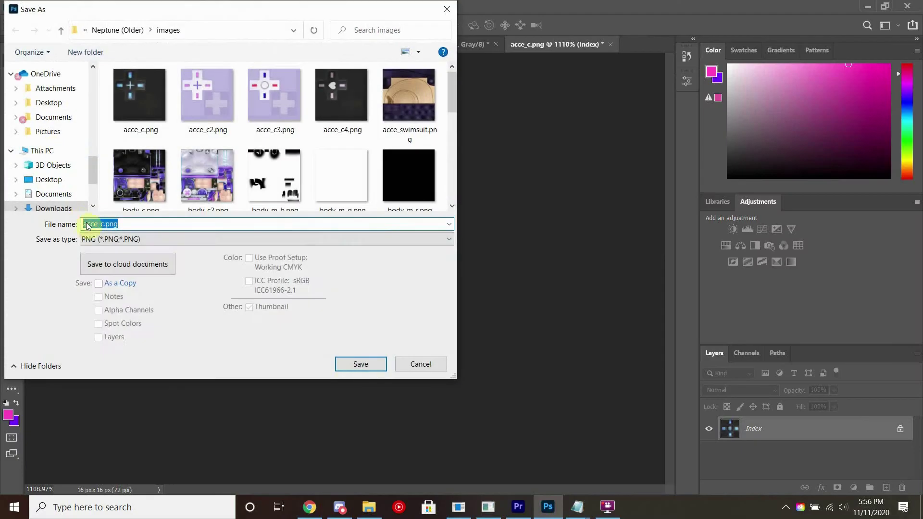
pyautogui.click(110, 239)
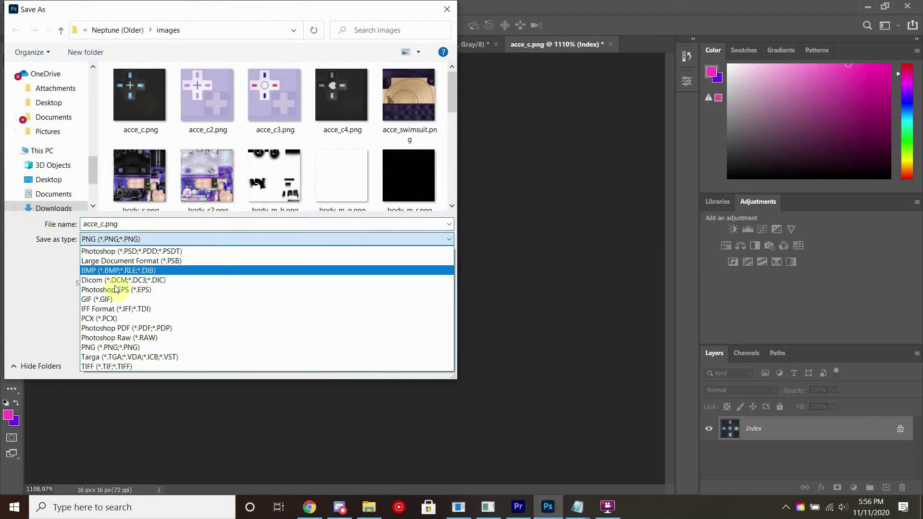
pyautogui.click(143, 357)
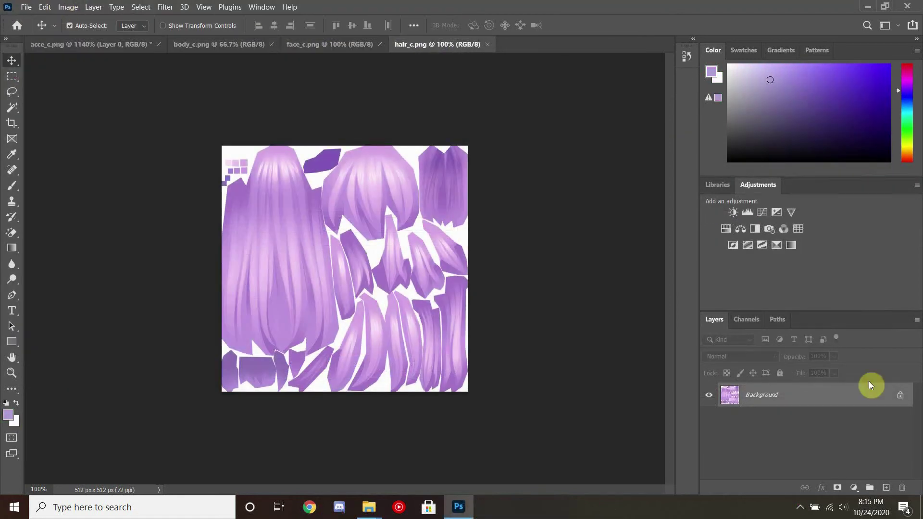
# Step: Unlock the Background layer of hair_c.png and set its canvas size to 32 × 64 pixels
pyautogui.click(870, 385)
pyautogui.click(93, 6)
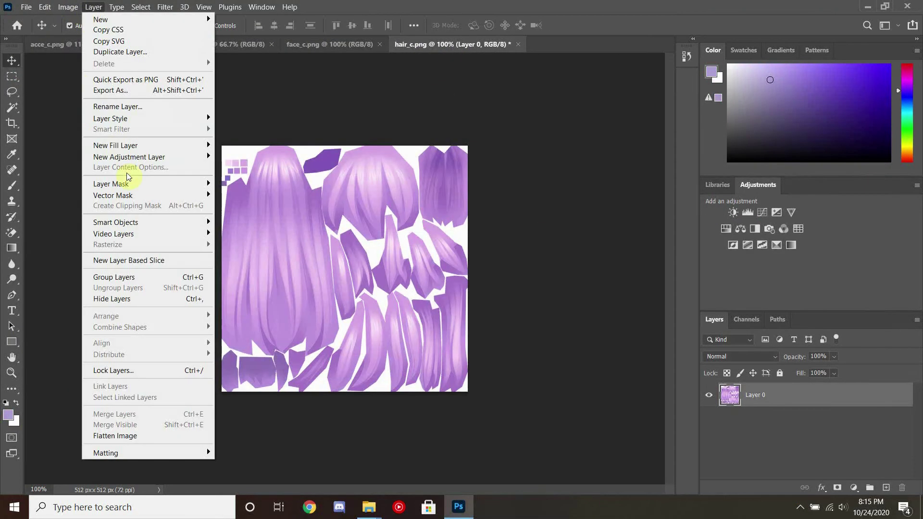
pyautogui.click(129, 106)
pyautogui.write('32')
pyautogui.press('Tab')
pyautogui.write('64')
pyautogui.press('Return')
pyautogui.click(448, 197)
# Step: Scale the hair_c layer proportionally to 12.49% with Free Transform so it matches the canvas height
pyautogui.hotkey('ctrl', 't')
pyautogui.moveTo(465, 390); pyautogui.dragTo(370, 272)
pyautogui.keyDown('alt'); pyautogui.scroll(12, 408, 326); pyautogui.keyUp('alt')
pyautogui.moveTo(646, 454); pyautogui.dragTo(552, 358)
pyautogui.moveTo(496, 317); pyautogui.dragTo(496, 365)
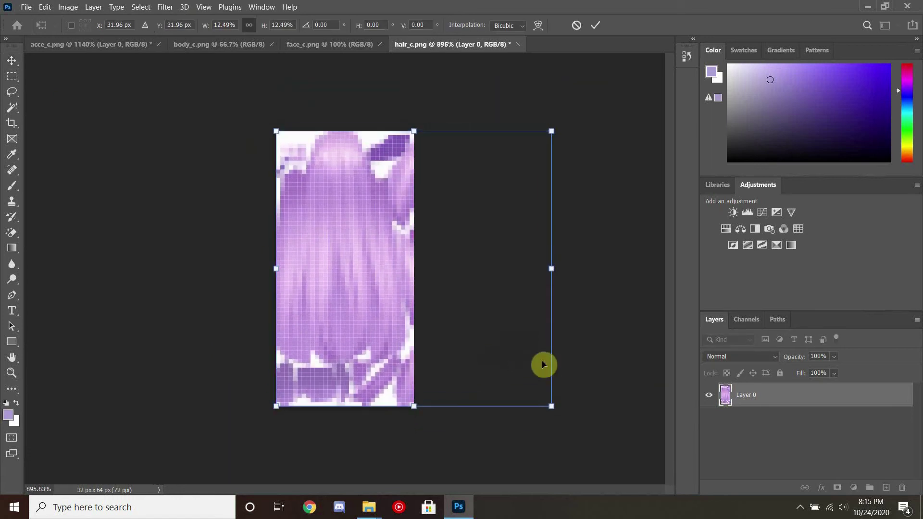
pyautogui.press('Return')
# Step: Open the hair_c layer in the Camera Raw filter and examine its Detail settings
pyautogui.click(26, 7)
pyautogui.moveTo(96, 173)
pyautogui.click(264, 207)
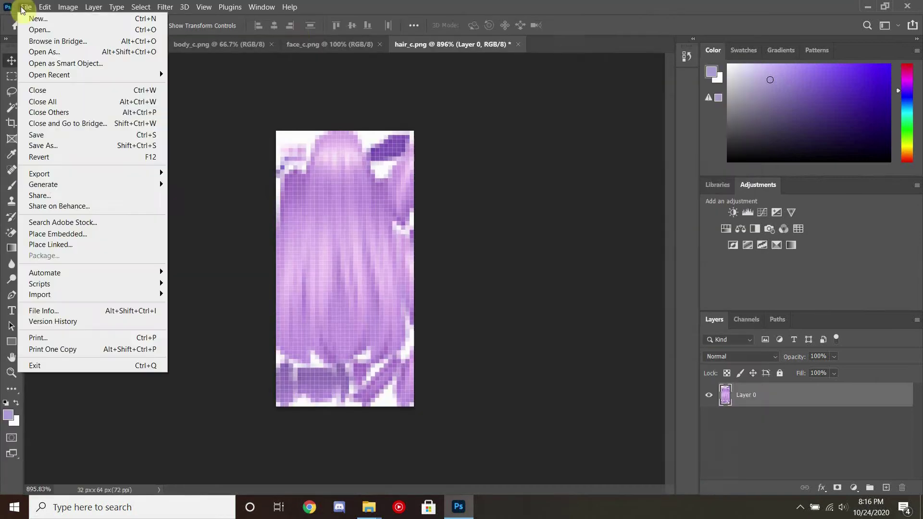
pyautogui.click(53, 141)
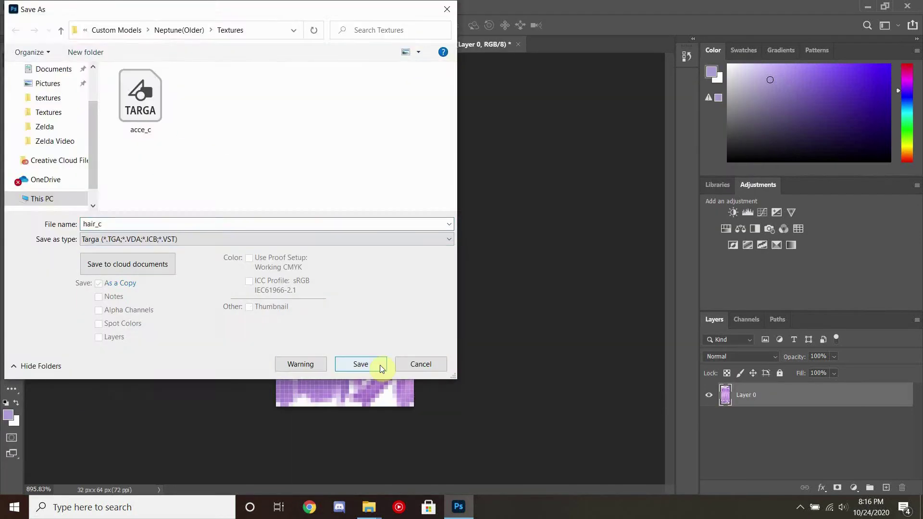
pyautogui.click(361, 364)
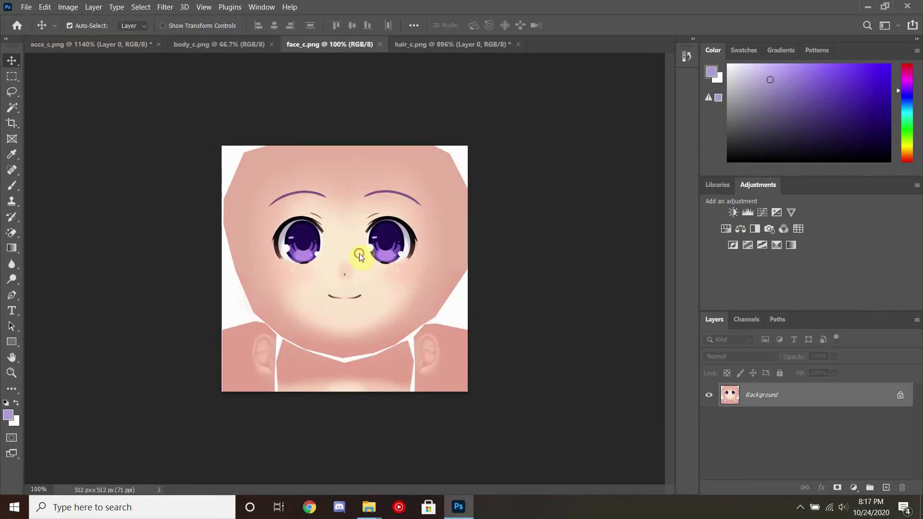
# Step: Resize the face_c.png image to 32 × 32 pixels
pyautogui.click(67, 6)
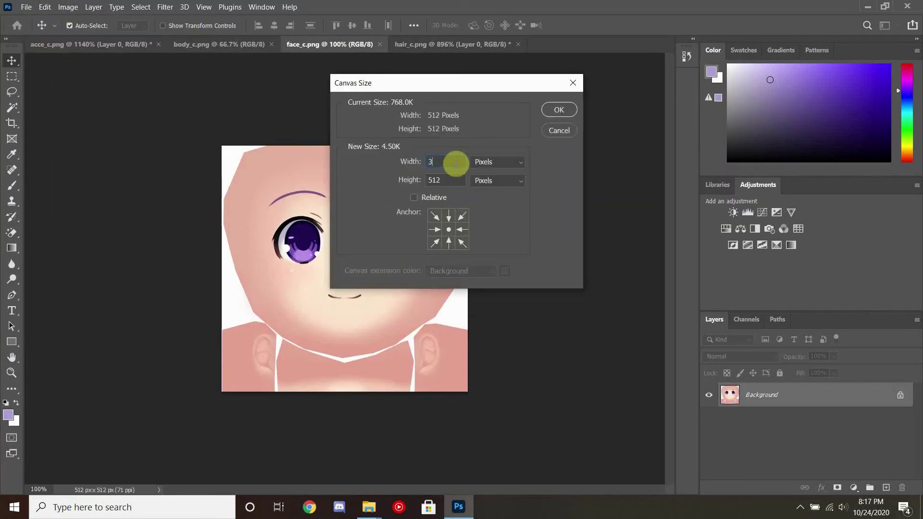
pyautogui.press('Return')
pyautogui.click(68, 7)
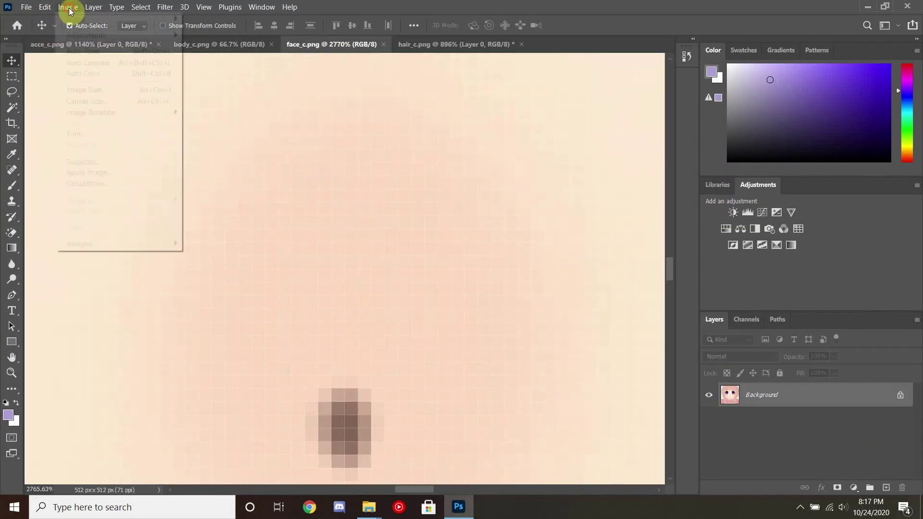
pyautogui.click(83, 90)
pyautogui.click(511, 270)
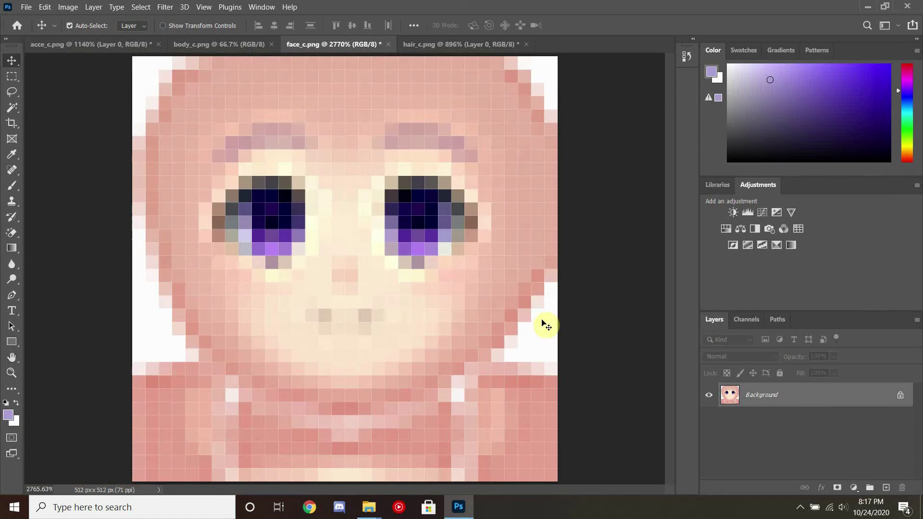
# Step: Save the resized face_c image in Targa format in the Textures folder
pyautogui.click(26, 7)
pyautogui.click(268, 235)
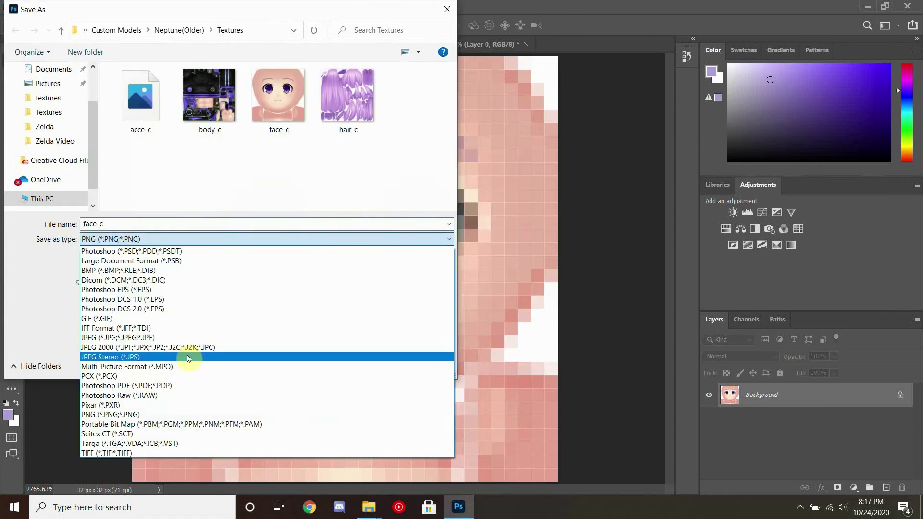
pyautogui.click(189, 354)
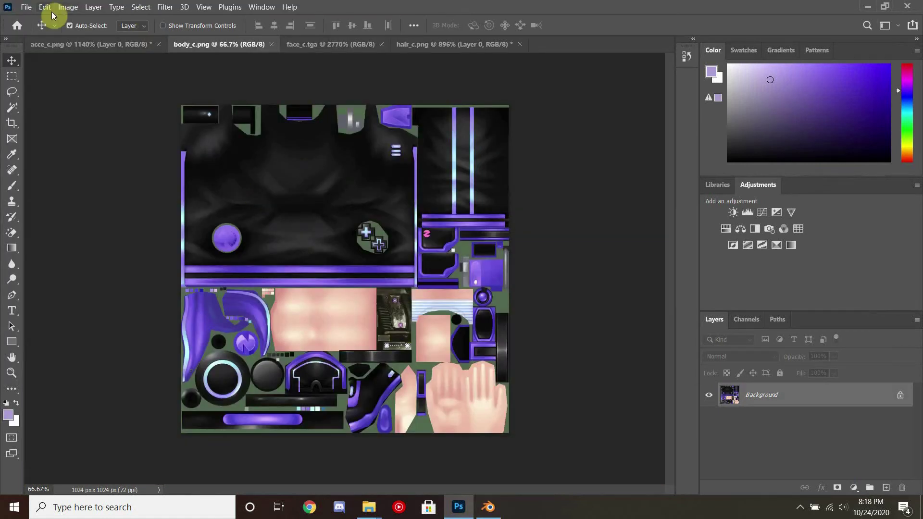
# Step: Unlock the Background layer of body_c.png and create a new 64 × 32 pixel document
pyautogui.click(442, 246)
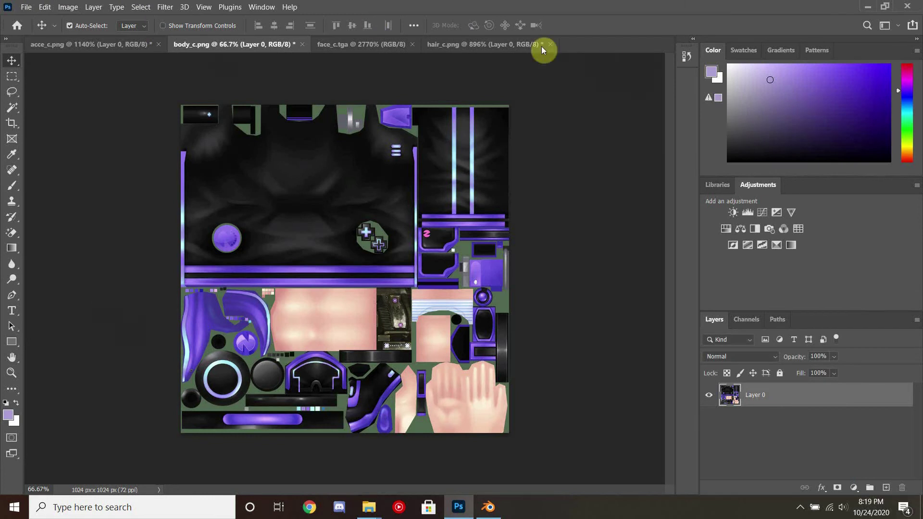
pyautogui.rightClick(613, 51)
pyautogui.click(655, 106)
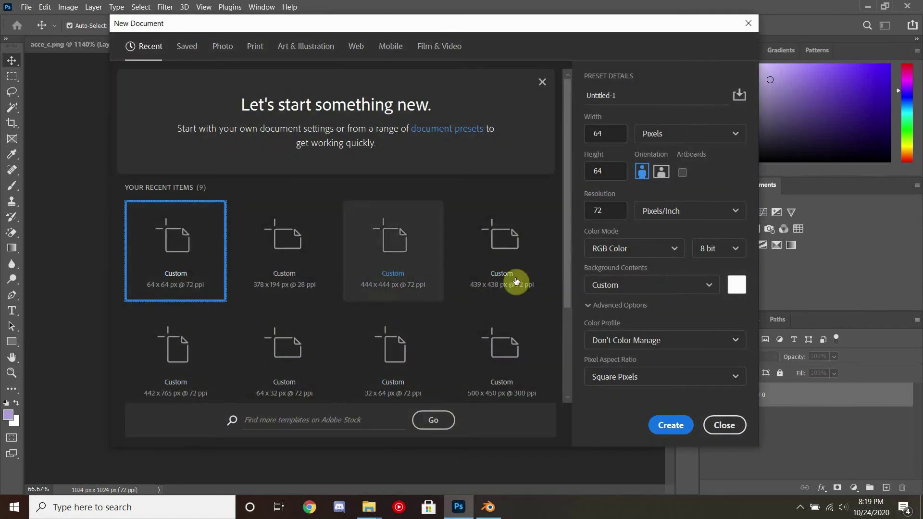
pyautogui.click(612, 133)
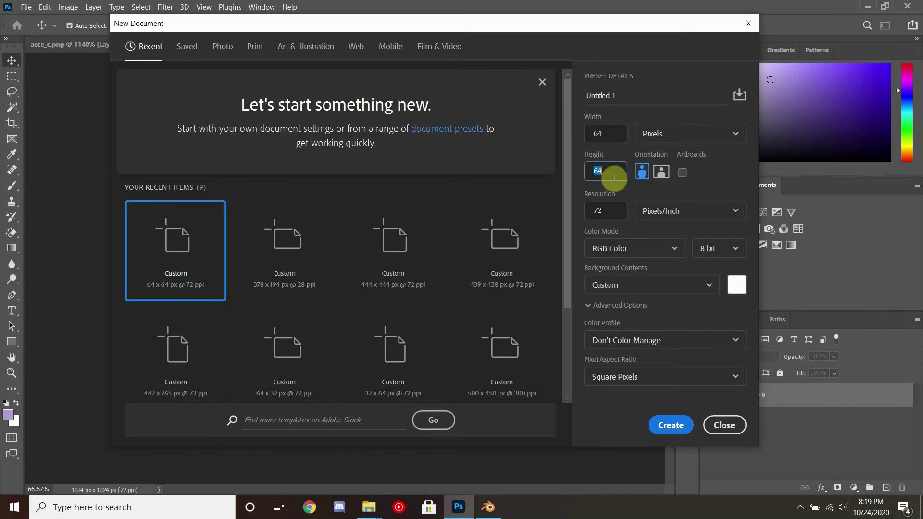
pyautogui.click(671, 424)
# Step: Copy the leg skin rectangle of body_c.png, about 307 × 190 px, and paste it into the new 64 × 32 document
pyautogui.click(274, 44)
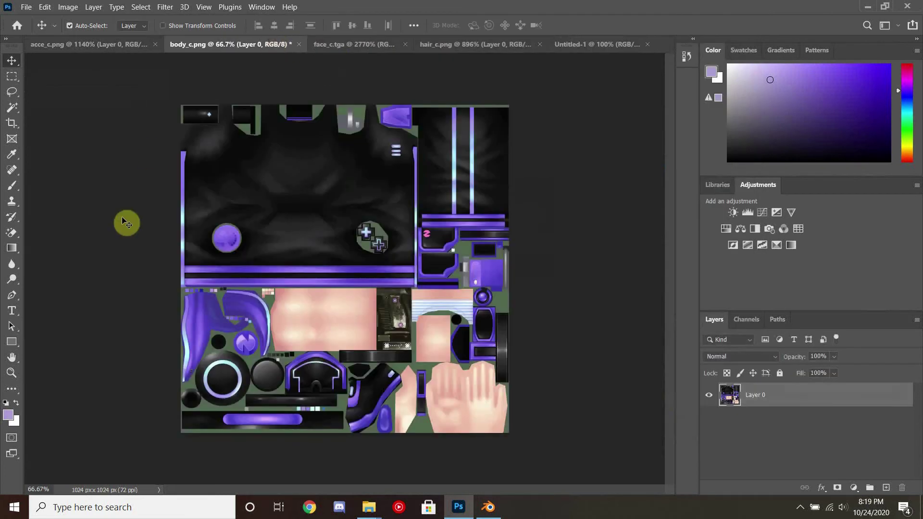
pyautogui.click(12, 76)
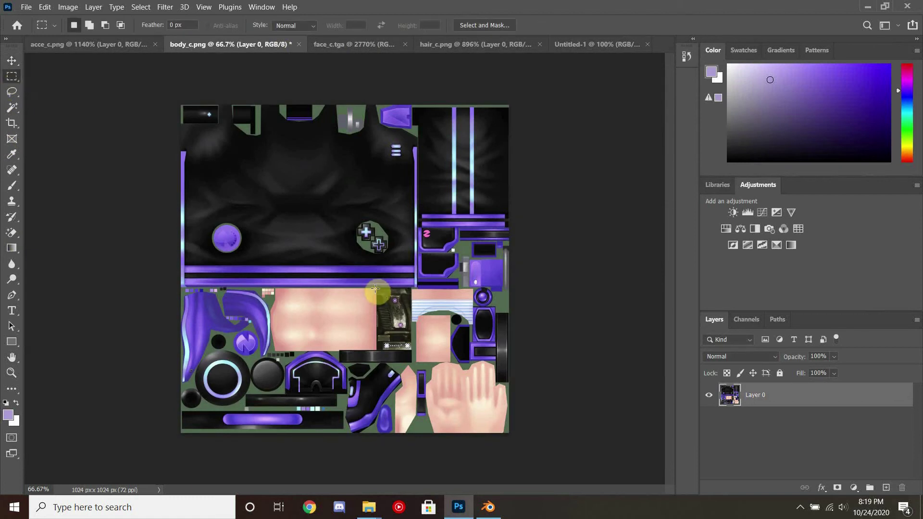
pyautogui.moveTo(375, 289); pyautogui.dragTo(278, 352)
pyautogui.hotkey('ctrl', 'c')
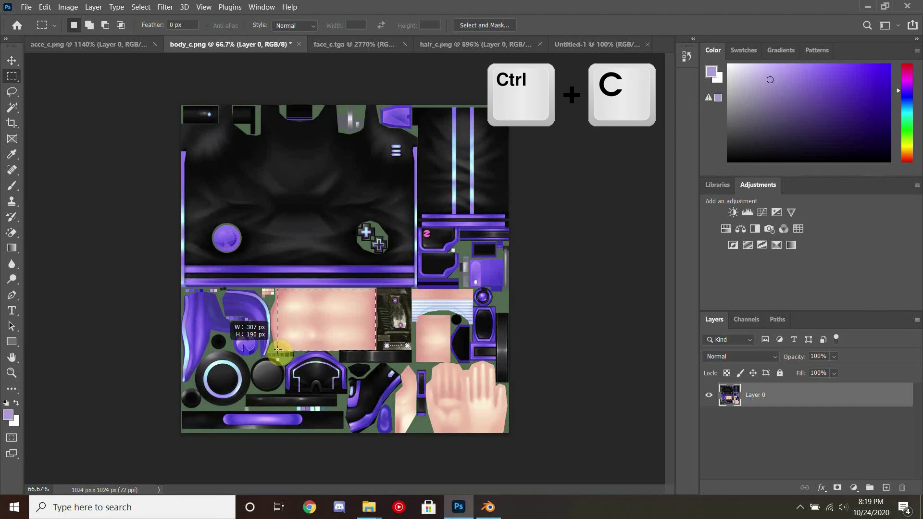
pyautogui.moveTo(277, 351); pyautogui.dragTo(278, 352)
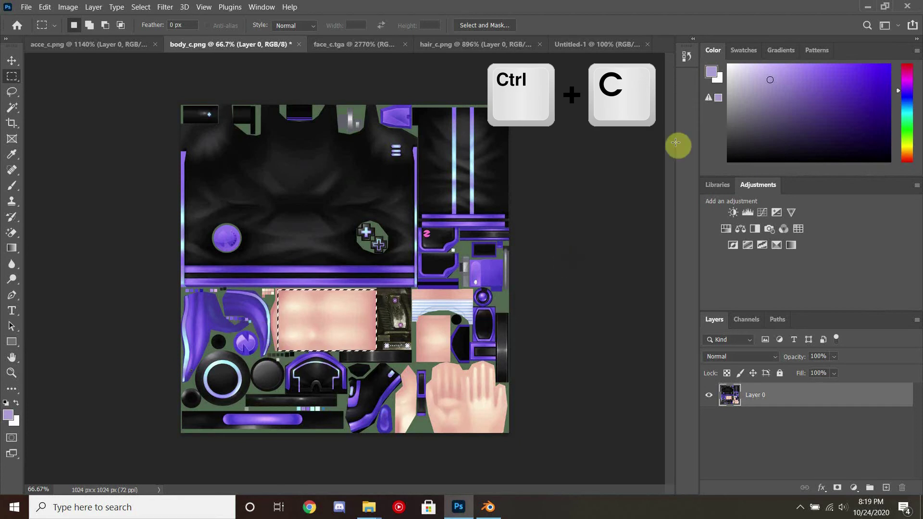
pyautogui.click(594, 48)
pyautogui.hotkey('ctrl', 'v')
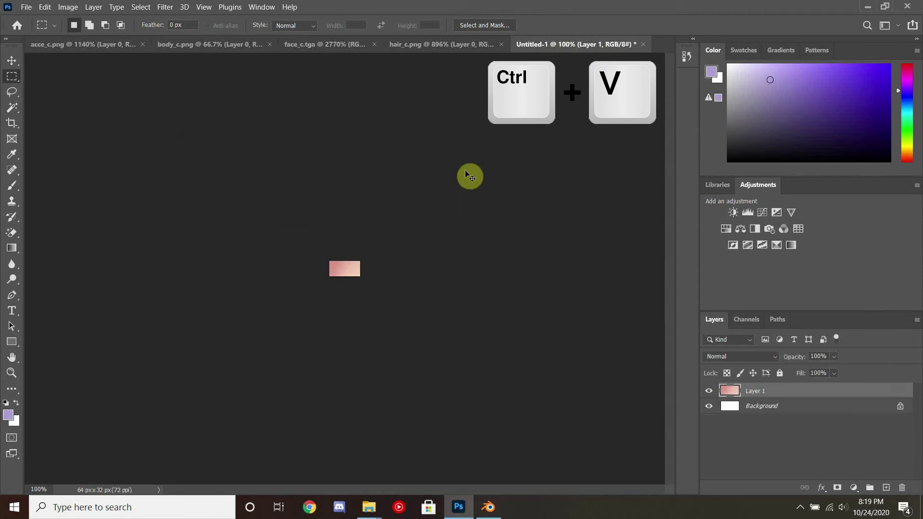
pyautogui.hotkey('ctrl', 't')
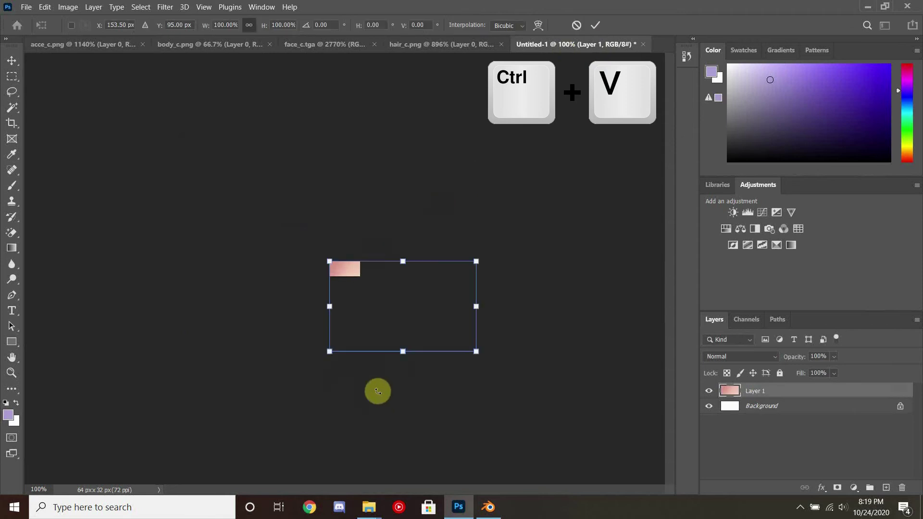
pyautogui.moveTo(474, 351); pyautogui.dragTo(360, 277)
pyautogui.hotkey('ctrl', '0')
pyautogui.press('Return')
pyautogui.hotkey('ctrl', 'z')
# Step: Shrink the pasted leg skin layer with Free Transform so it fills the 64 × 32 pixel canvas
pyautogui.hotkey('ctrl', 't')
pyautogui.keyDown('alt'); pyautogui.scroll(-10, 348, 373); pyautogui.keyUp('alt')
pyautogui.moveTo(654, 464); pyautogui.dragTo(381, 293)
pyautogui.hotkey('ctrl', '0')
pyautogui.moveTo(608, 463); pyautogui.dragTo(613, 466)
pyautogui.press('Return')
# Step: Save the leg texture as Legs in Targa format in the Textures folder
pyautogui.click(26, 7)
pyautogui.click(43, 148)
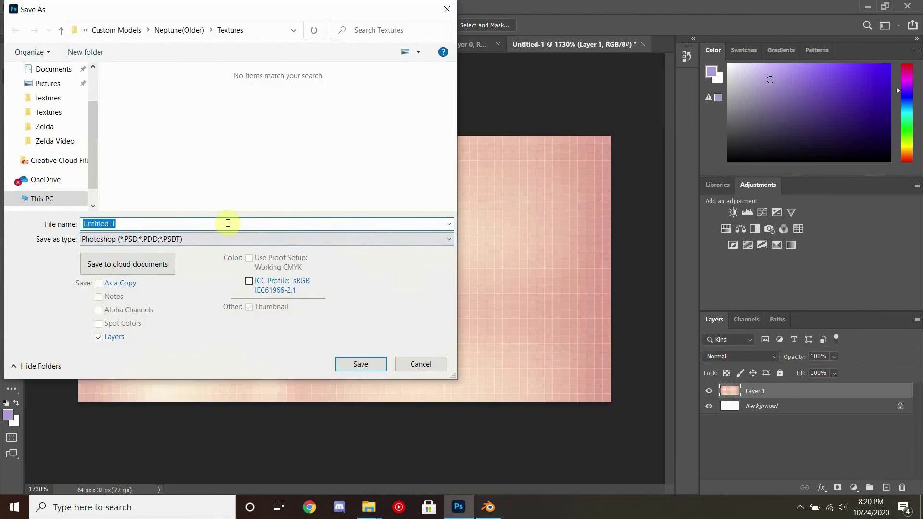
pyautogui.write('Legs')
pyautogui.click(306, 240)
pyautogui.click(289, 440)
pyautogui.click(368, 365)
pyautogui.click(522, 140)
# Step: Close the acce_c, face_c and hair_c documents and return to body_c.png
pyautogui.click(141, 44)
pyautogui.click(494, 198)
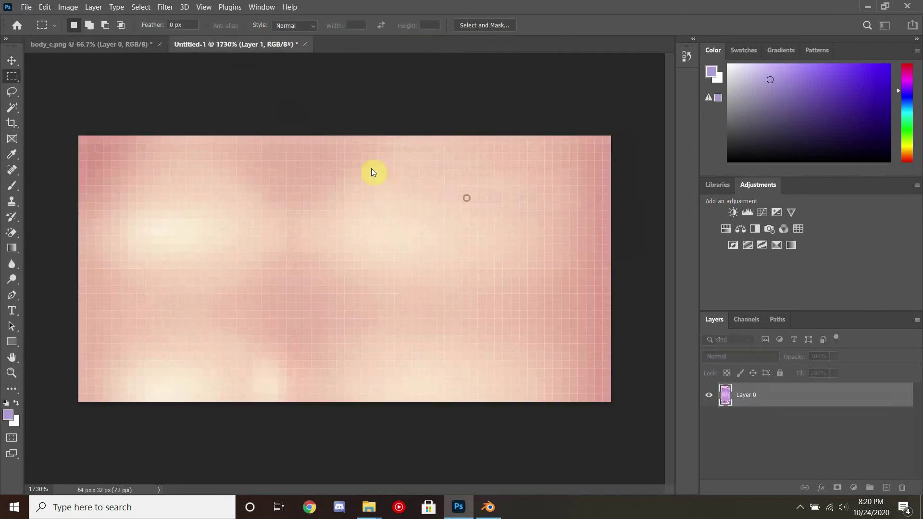
pyautogui.hotkey('ctrl', 'Tab')
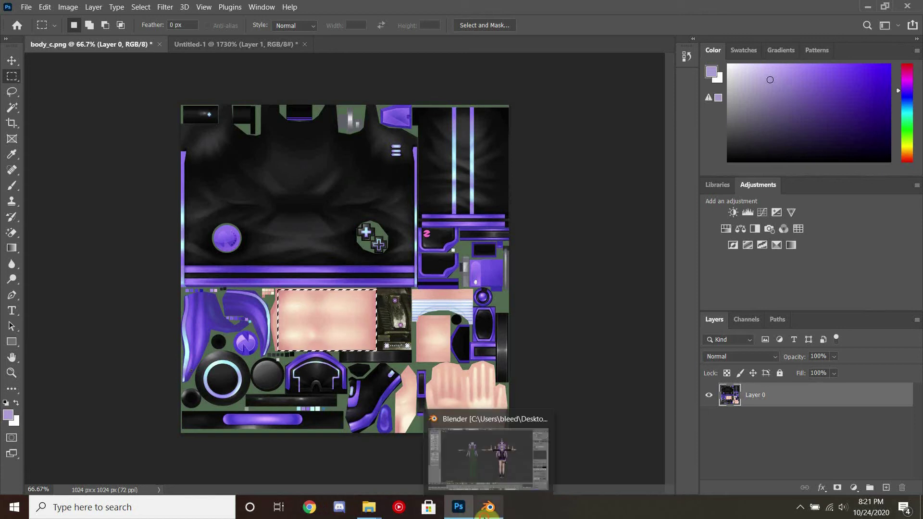
# Step: Switch to Blender, select the NeptuneOlder.001 mesh and put it in Edit Mode
pyautogui.click(500, 457)
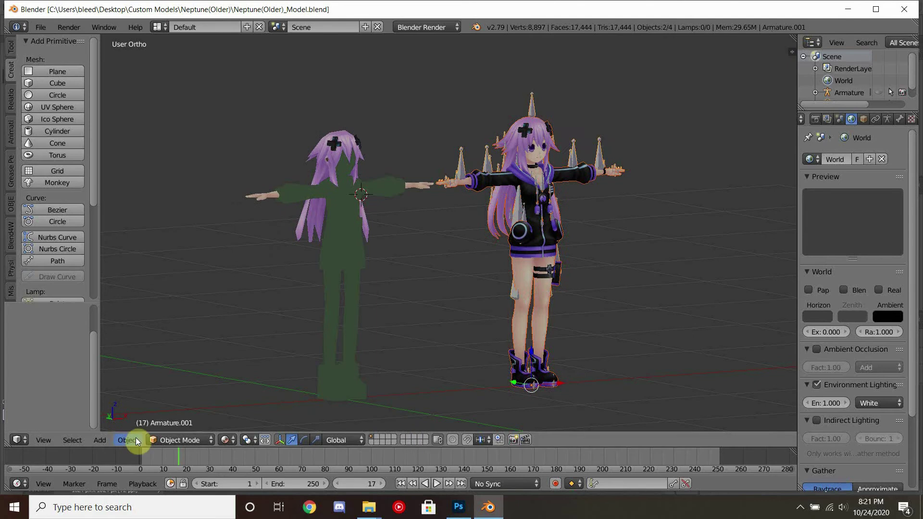
pyautogui.rightClick(532, 343)
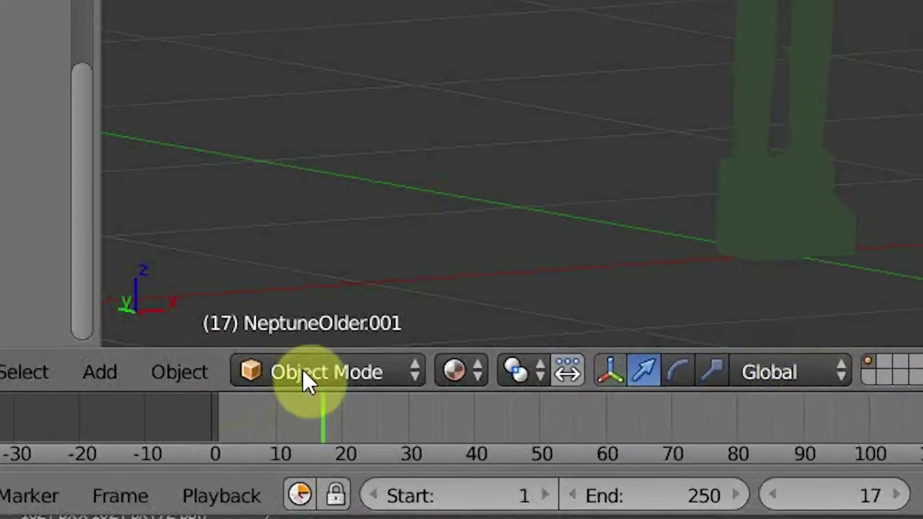
pyautogui.click(173, 439)
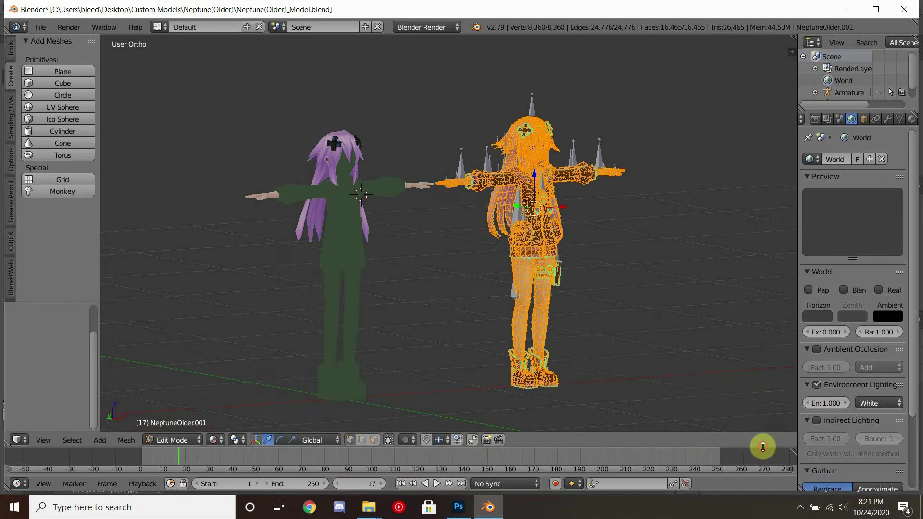
# Step: Enlarge the timeline area and change it to the UV/Image Editor
pyautogui.moveTo(763, 447); pyautogui.dragTo(770, 351)
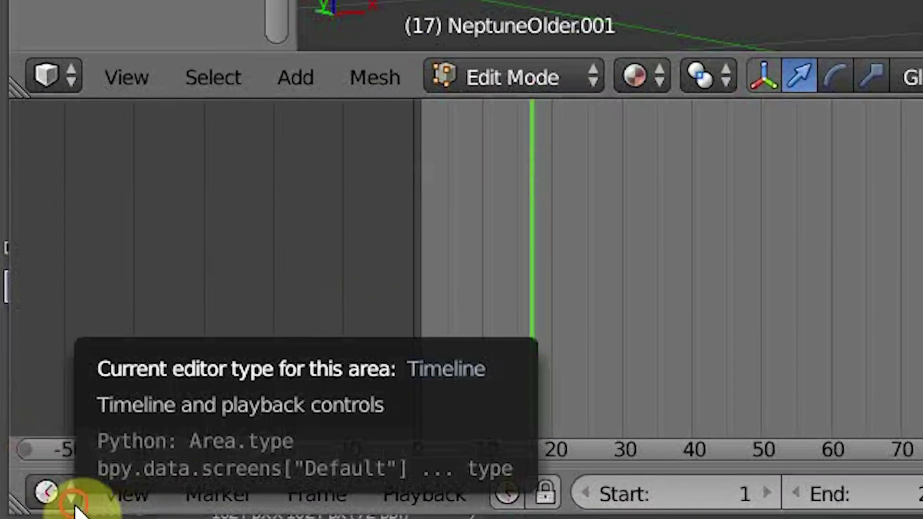
pyautogui.click(19, 484)
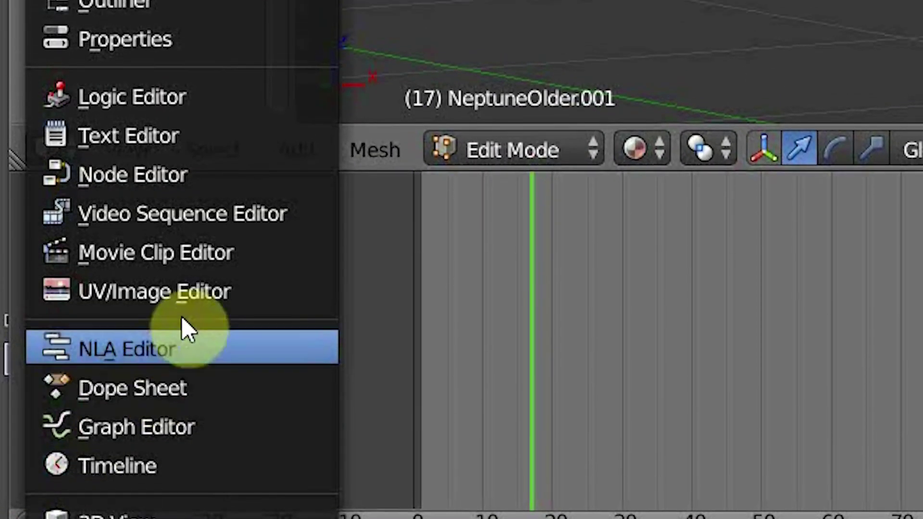
pyautogui.click(185, 228)
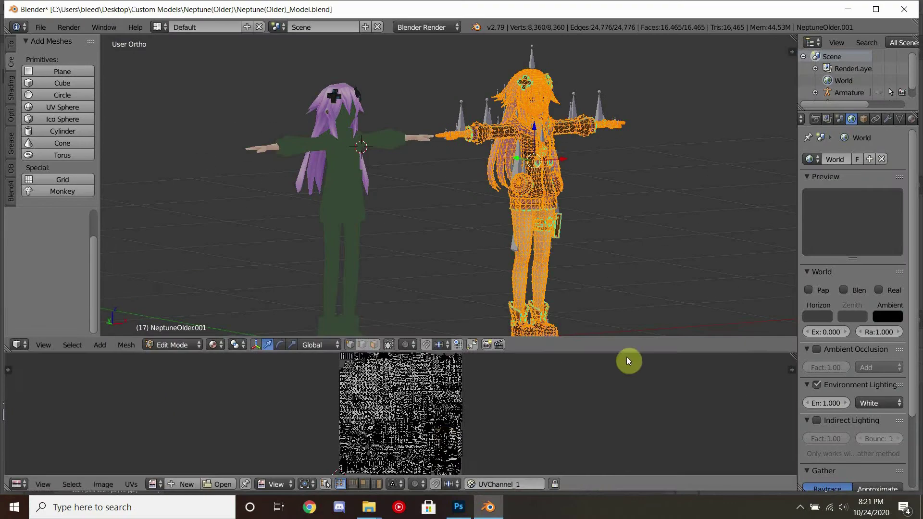
# Step: Deselect the whole mesh and display the Map #0 image in the UV/Image Editor
pyautogui.press('a')
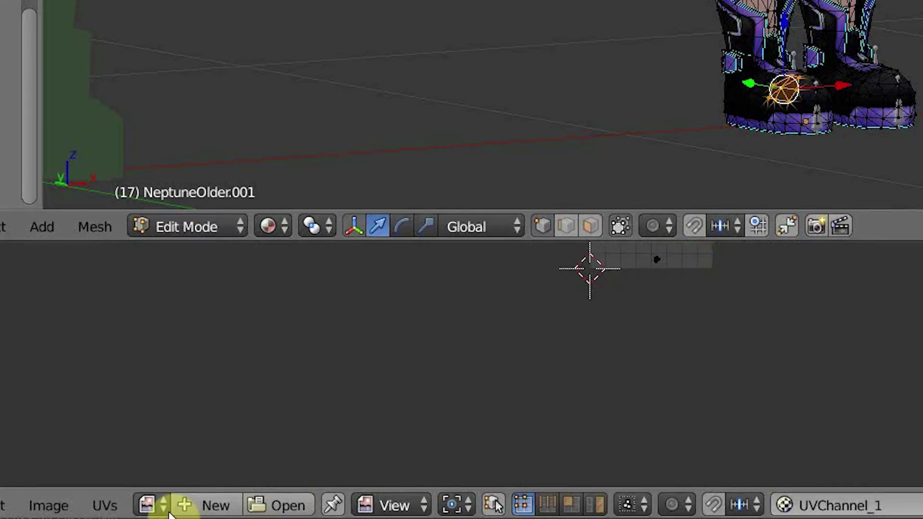
pyautogui.click(166, 508)
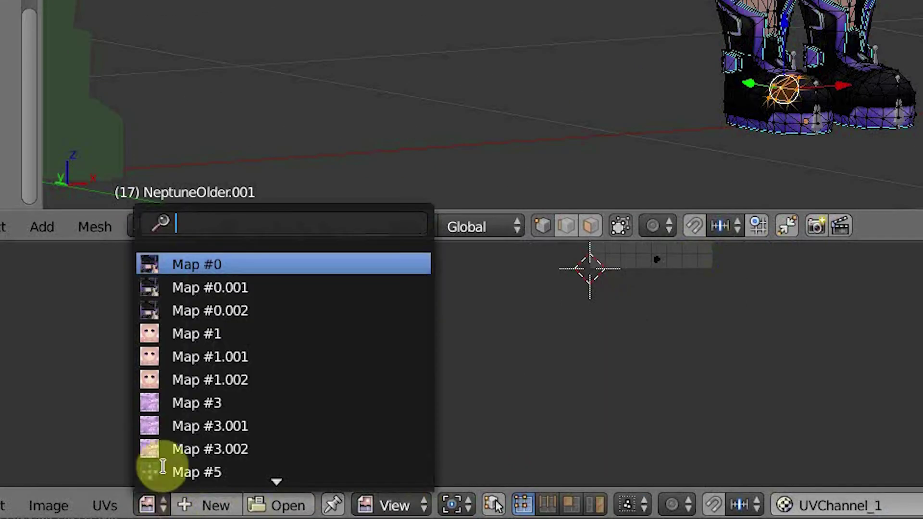
pyautogui.click(192, 264)
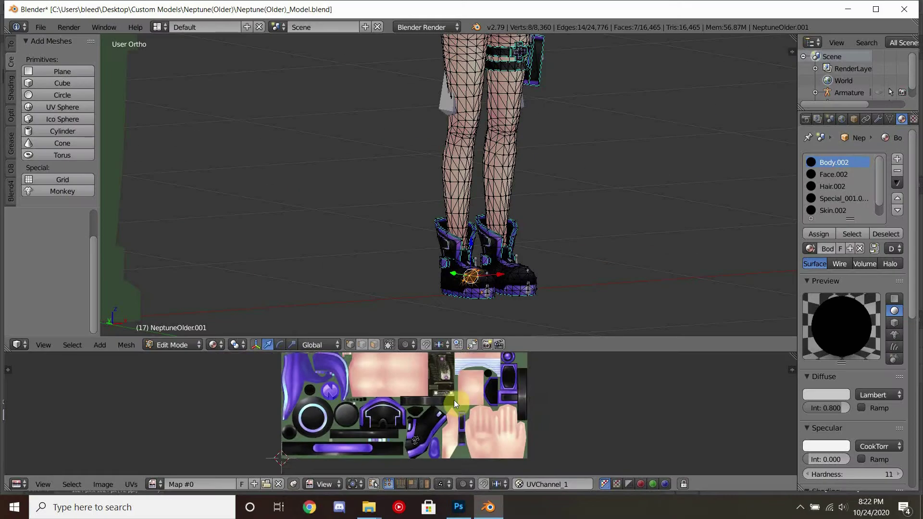
# Step: Examine which parts of the body texture the selected boot faces are mapped to
pyautogui.scroll(2, 452, 403)
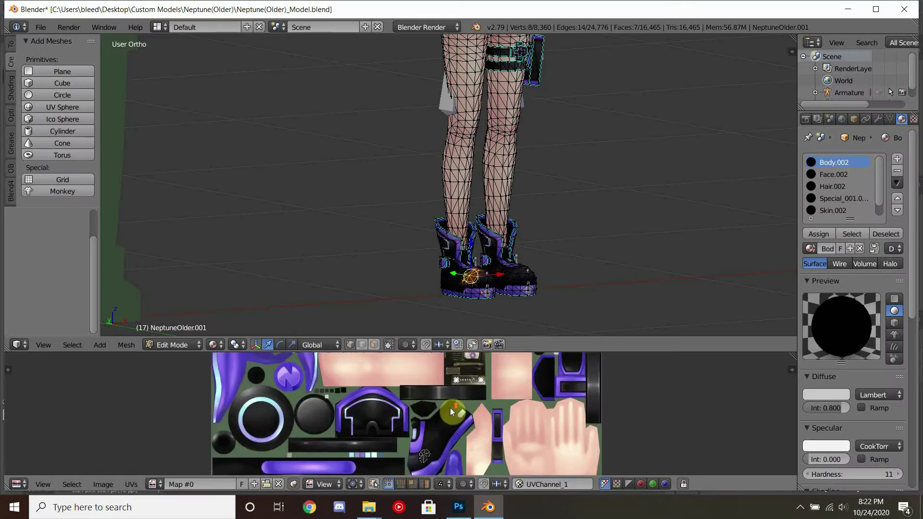
pyautogui.moveTo(482, 437); pyautogui.dragTo(552, 427, button='middle')
pyautogui.hotkey('ctrl', 'z')
pyautogui.moveTo(625, 274); pyautogui.dragTo(698, 292, button='middle')
pyautogui.scroll(-1, 445, 411)
pyautogui.scroll(5, 409, 403)
pyautogui.scroll(-4, 383, 397)
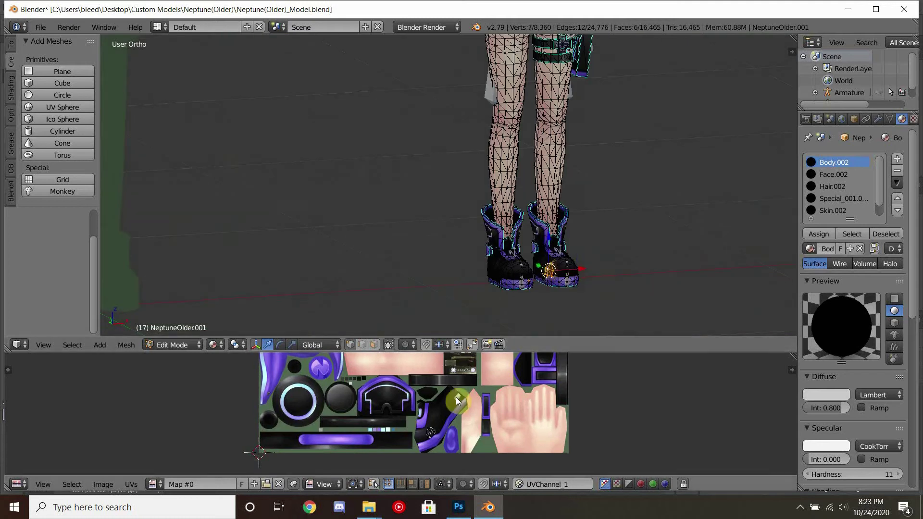
# Step: Switch to Photoshop, quick-select the boot piece of body_c.png and paste it into a new 64 × 64 pixel document
pyautogui.hotkey('alt', 'Tab')
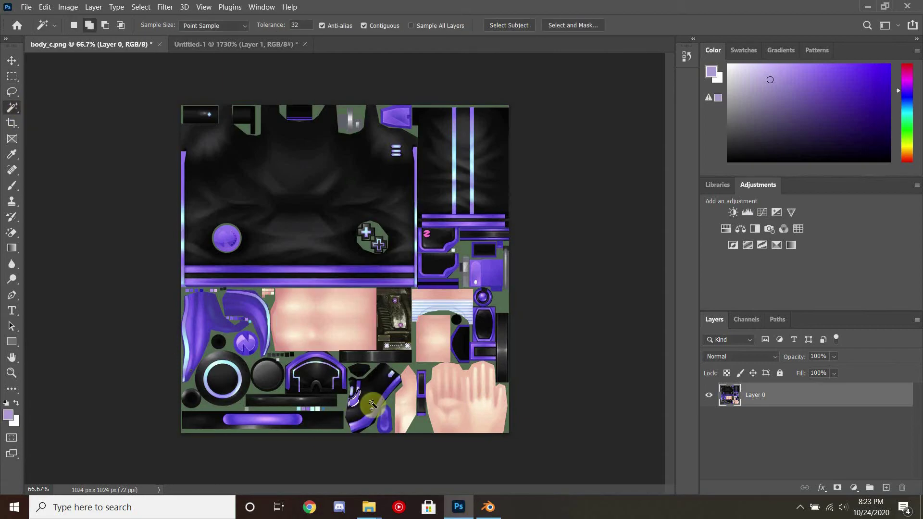
pyautogui.click(48, 118)
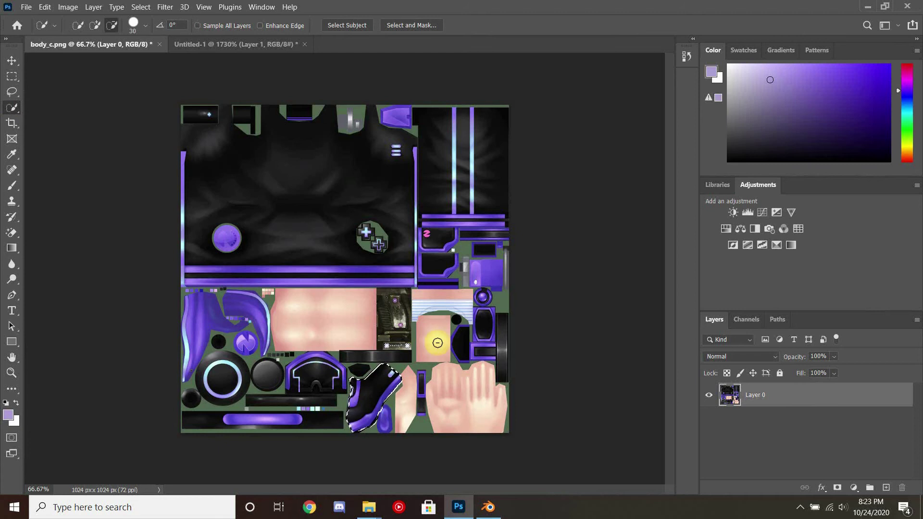
pyautogui.rightClick(329, 42)
pyautogui.click(371, 97)
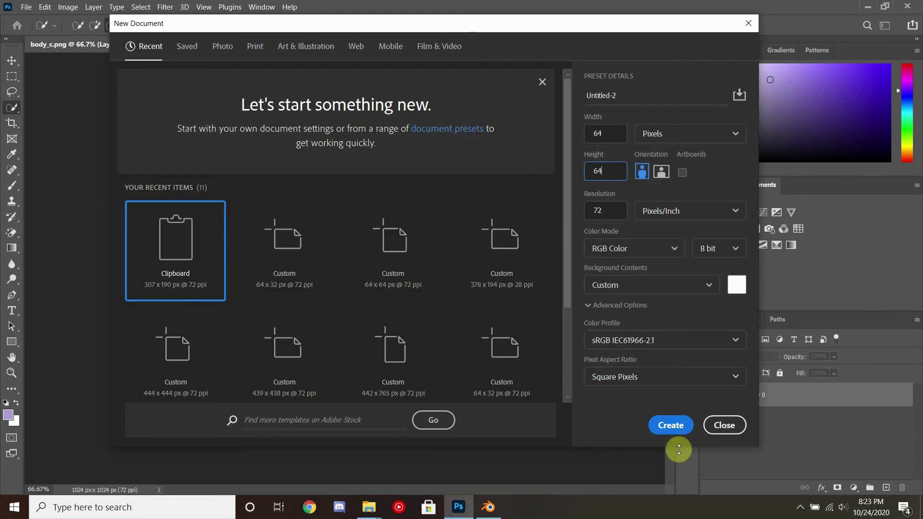
pyautogui.click(671, 424)
pyautogui.hotkey('ctrl', 'v')
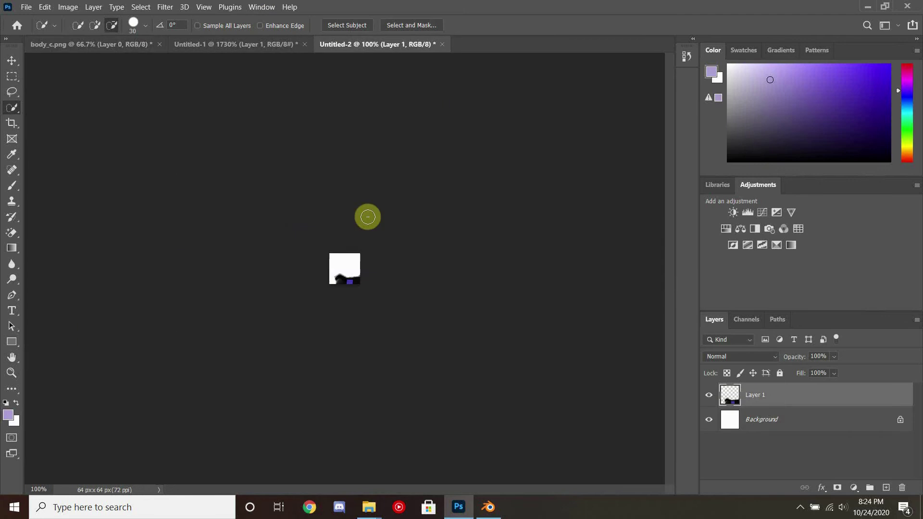
# Step: Shrink the pasted boot layer with Free Transform so it fits the 64 × 64 pixel canvas
pyautogui.moveTo(340, 260); pyautogui.dragTo(335, 254)
pyautogui.press('Escape')
pyautogui.hotkey('ctrl', 't')
pyautogui.moveTo(402, 337); pyautogui.dragTo(321, 264)
pyautogui.press('Return')
pyautogui.hotkey('ctrl', '0')
# Step: Copy the purple piece at the upper edge of body_c.png and paste it into the boot document
pyautogui.click(209, 44)
pyautogui.click(112, 44)
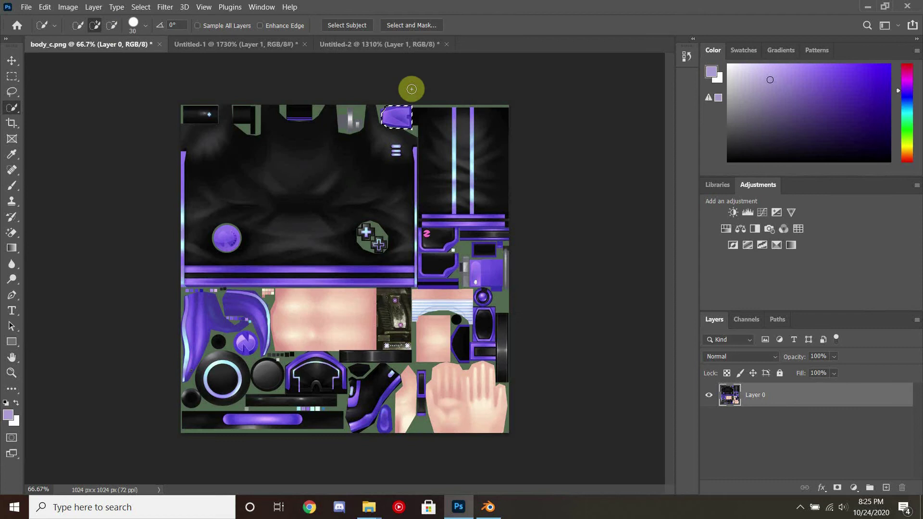
pyautogui.hotkey('ctrl', 'c')
pyautogui.click(379, 45)
pyautogui.hotkey('ctrl', 'v')
# Step: Scale down the purple piece and place it on the boot's upper part
pyautogui.hotkey('ctrl', 't')
pyautogui.moveTo(142, 66); pyautogui.dragTo(535, 346)
pyautogui.moveTo(399, 299); pyautogui.dragTo(399, 193)
pyautogui.press('Return')
# Step: Paste the black arch-shaped piece of body_c.png into the boot document
pyautogui.click(235, 44)
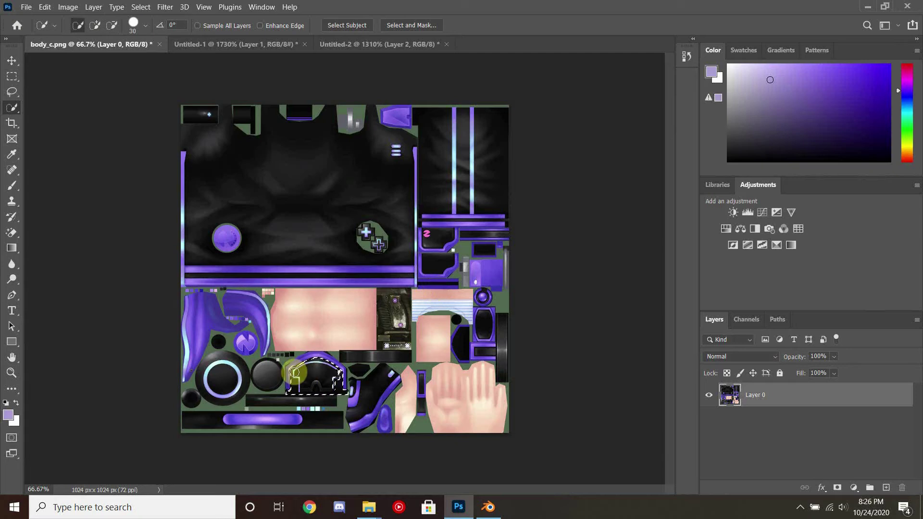
pyautogui.click(337, 43)
pyautogui.hotkey('ctrl', 'v')
# Step: Scale the arch-shaped piece to 23.32%, rotate it to -44.76° and move it against the boot's upper end
pyautogui.hotkey('ctrl', 't')
pyautogui.moveTo(143, 67); pyautogui.dragTo(564, 433)
pyautogui.moveTo(539, 87); pyautogui.dragTo(394, 6)
pyautogui.moveTo(409, 268); pyautogui.dragTo(352, 47)
pyautogui.moveTo(325, 233); pyautogui.dragTo(306, 236)
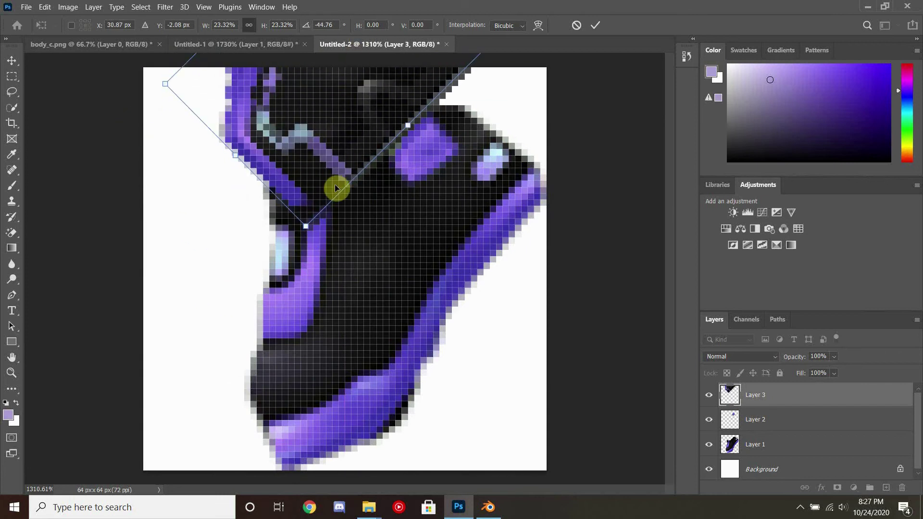